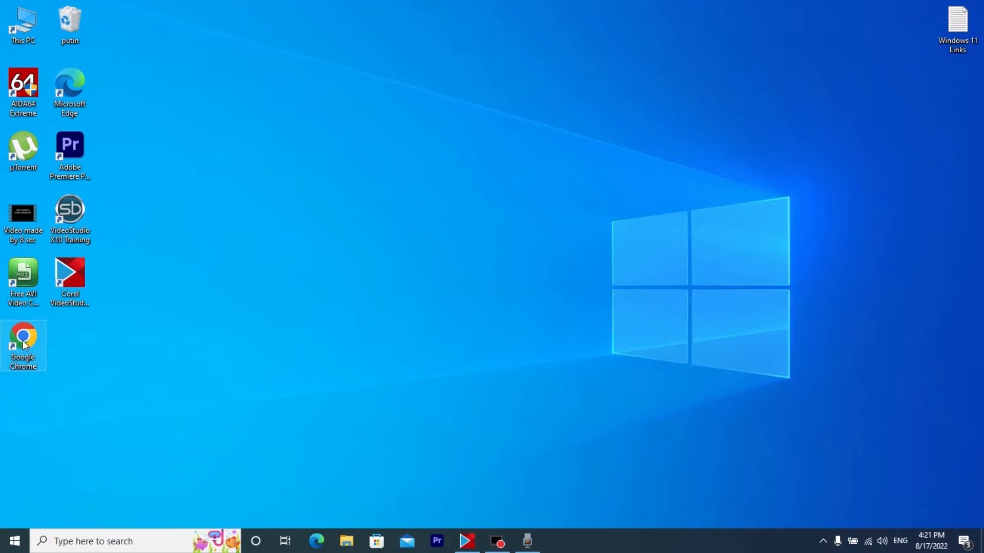
Search in Google Chrome for "download windows 11" and open Microsoft's Download Windows 11 page
double_click(24, 345)
left_click(136, 33)
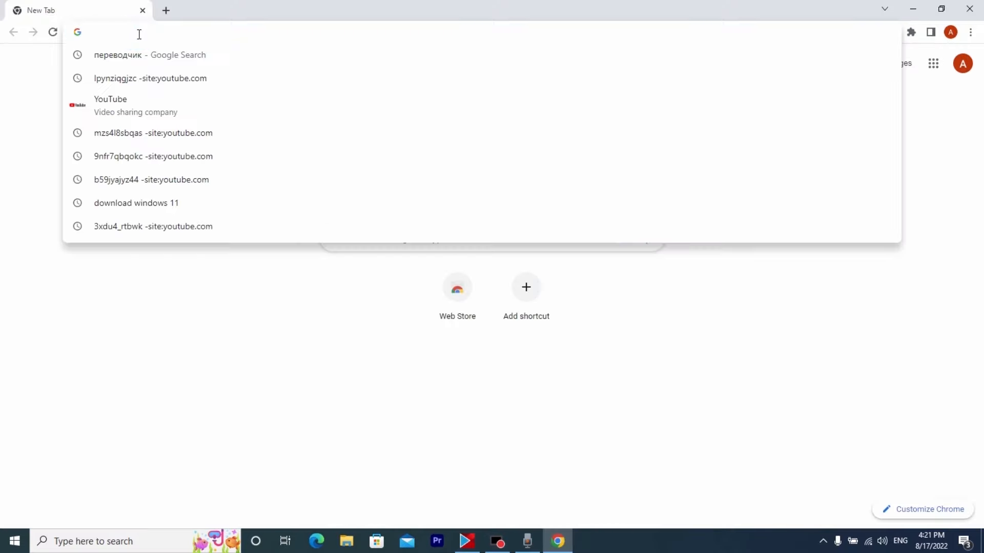
type("do")
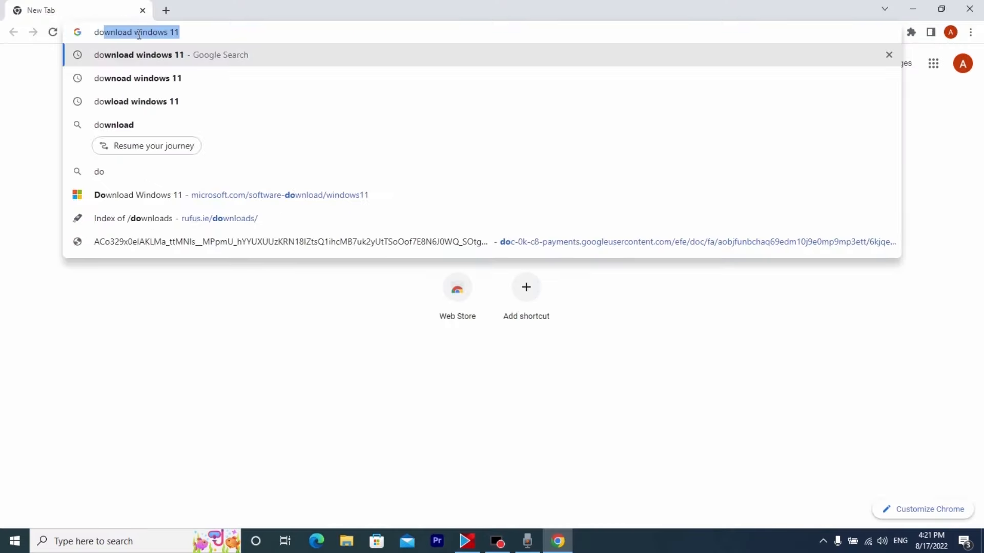
type("wn")
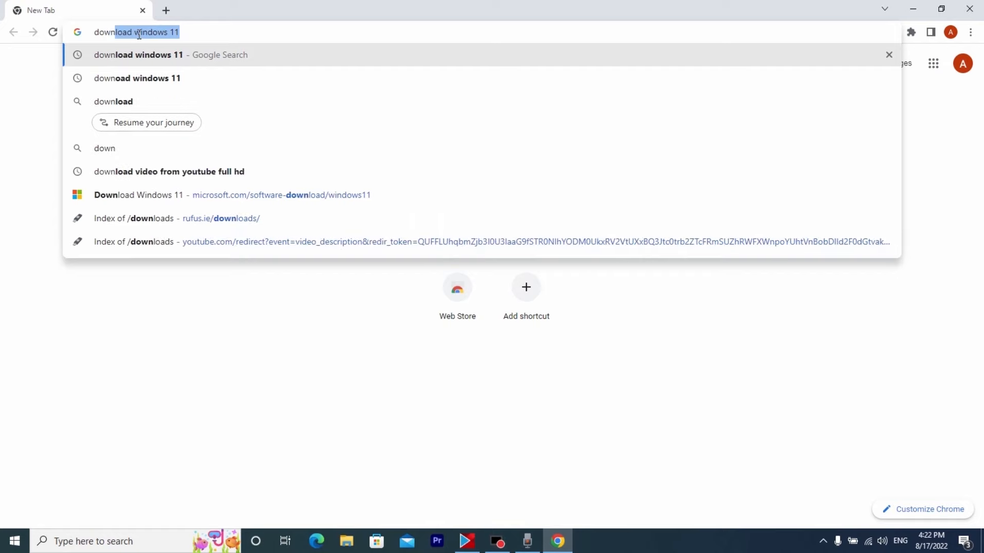
type("load")
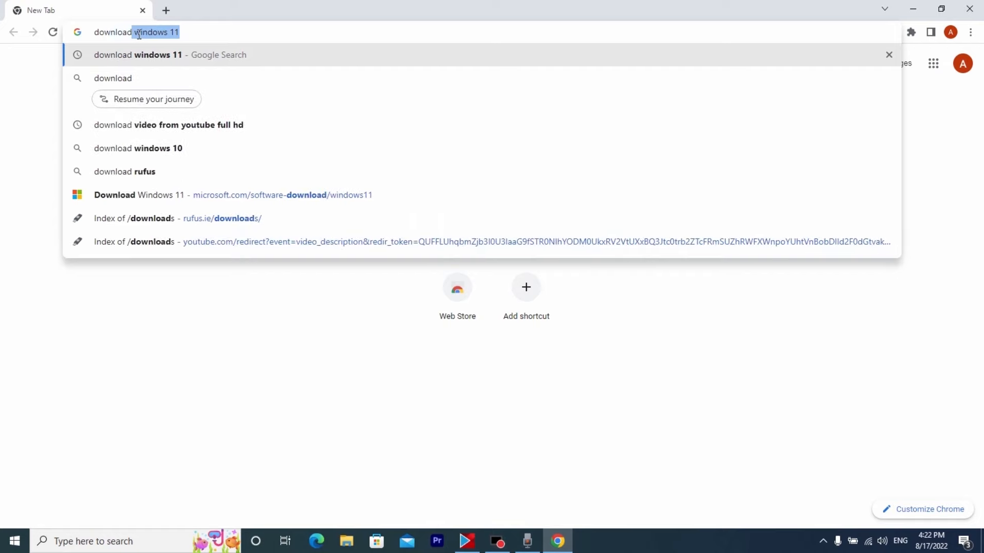
type(" windo")
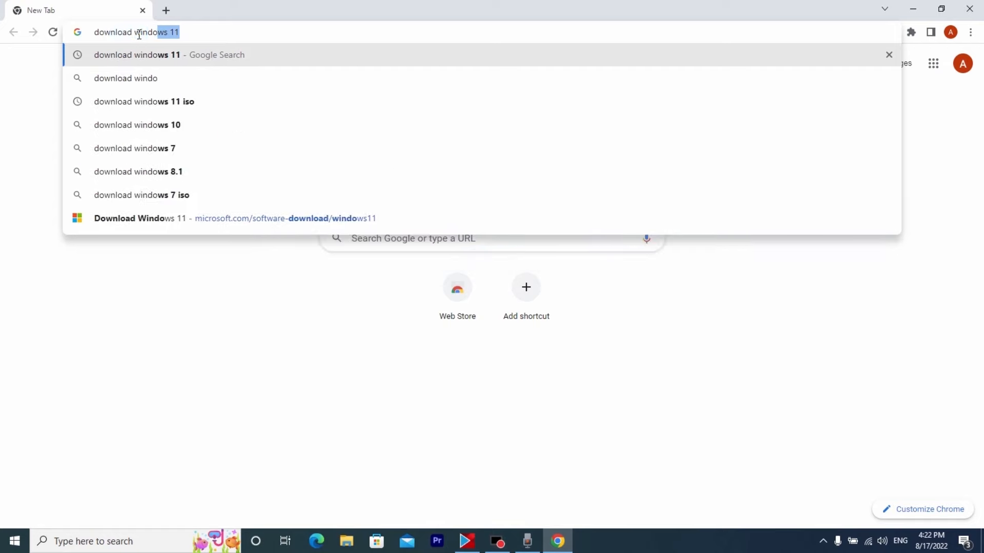
type("ws 11")
key("Return")
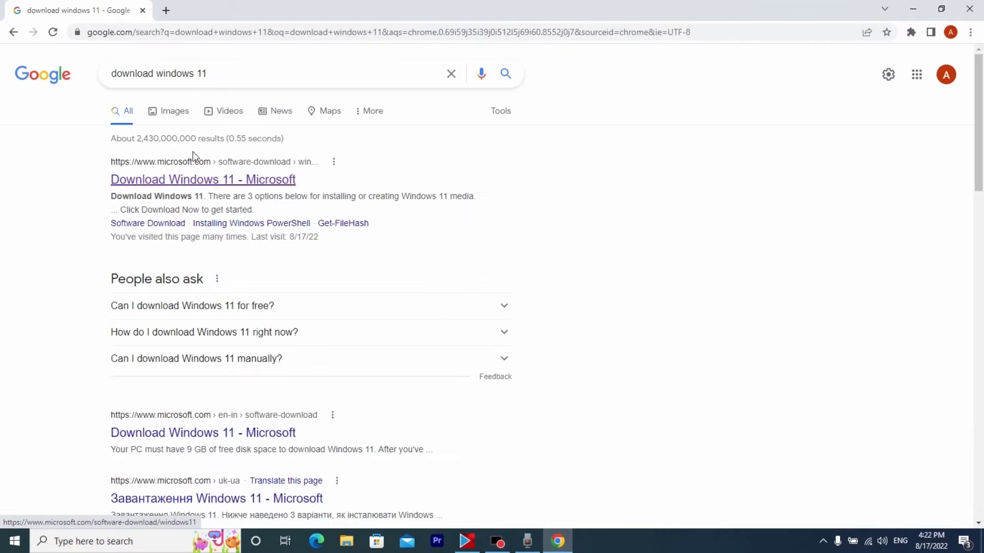
left_click(194, 182)
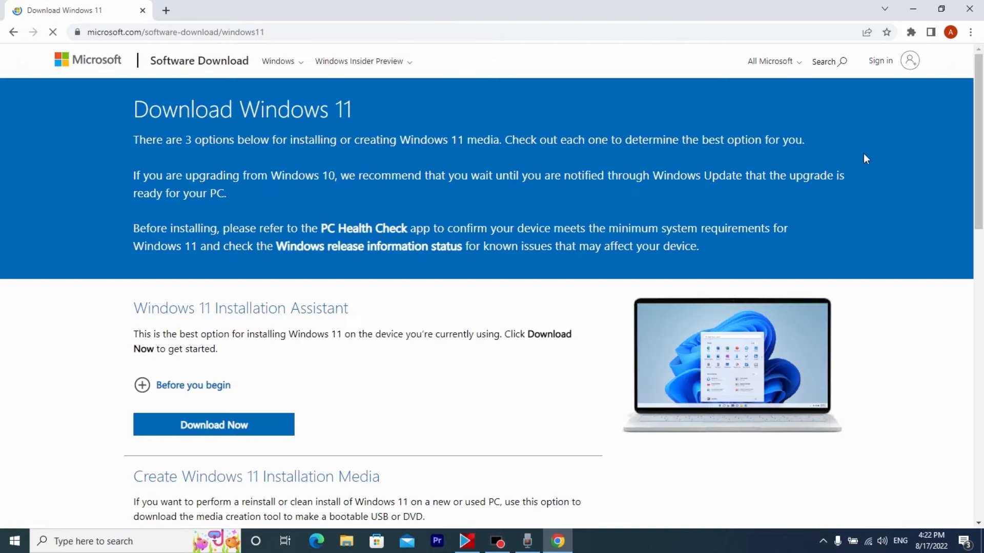
Choose Windows 11 (multi-edition ISO) in the Disk Image (ISO) section and request its download
scroll(680, 173, "down", 8)
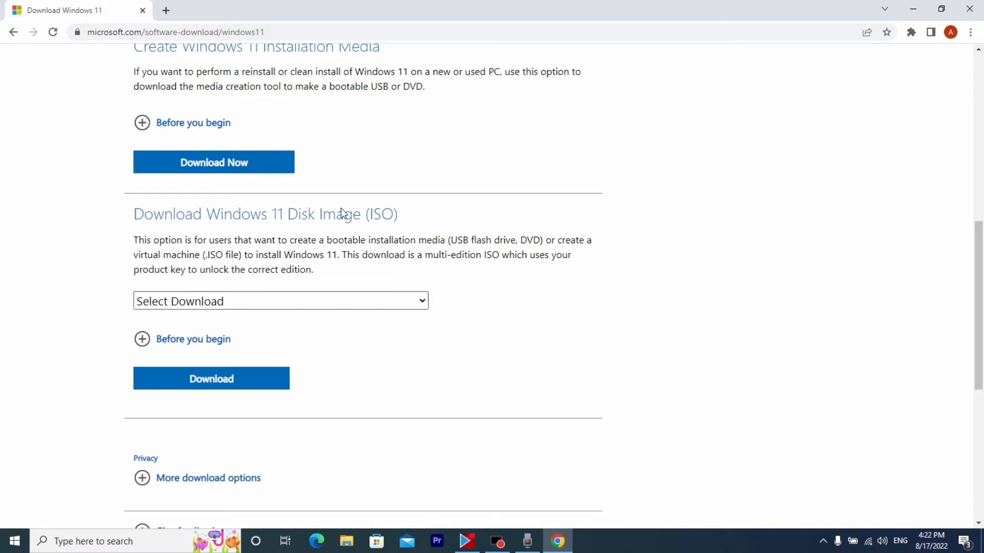
left_click(411, 300)
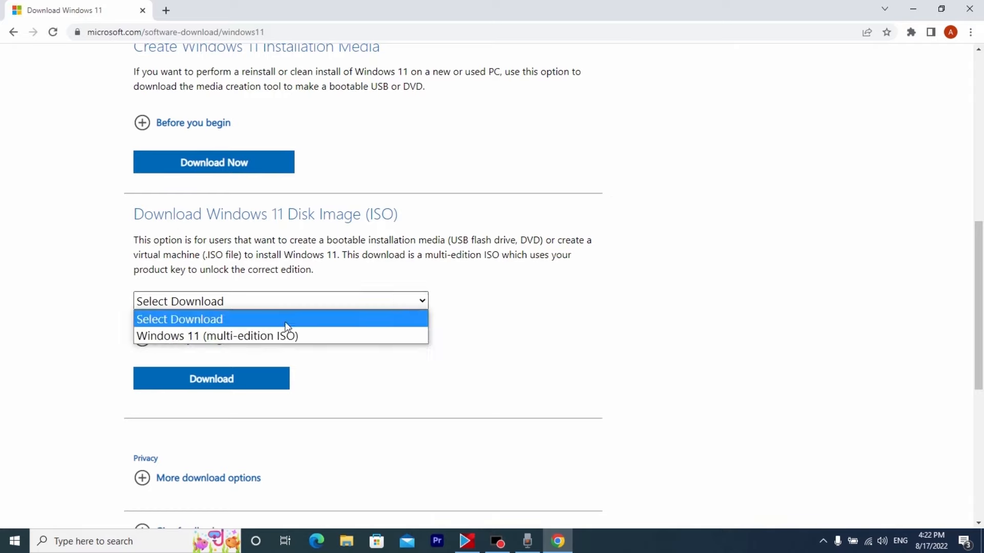
left_click(264, 340)
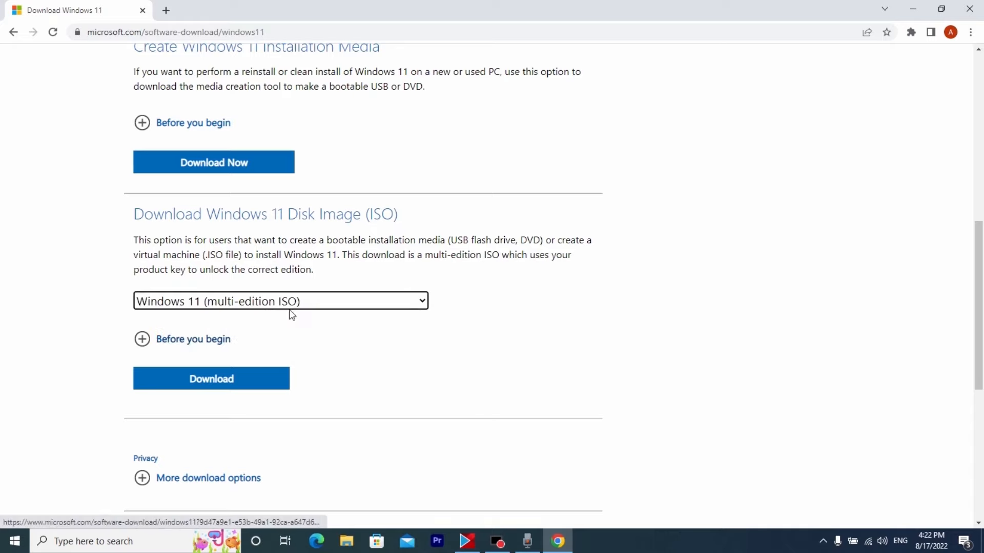
scroll(287, 317, "down", 1)
left_click(272, 322)
scroll(241, 321, "down", 3)
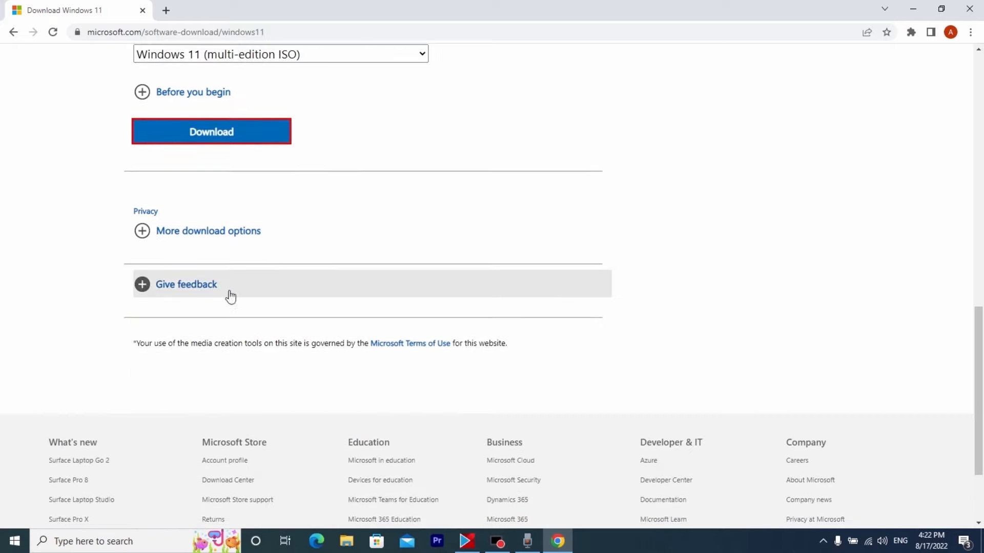
Confirm English (United States) as the product language and start the 64-bit ISO download
left_click(196, 255)
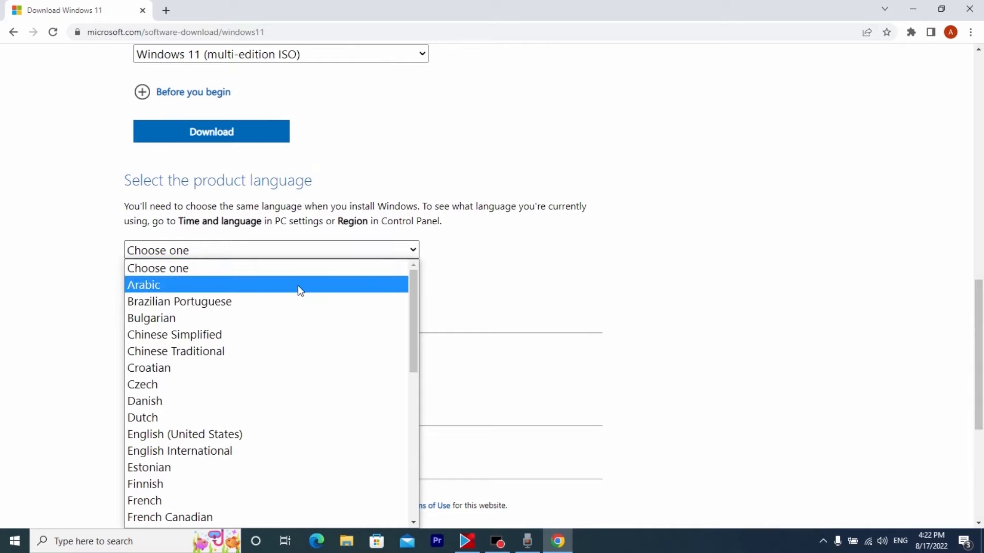
scroll(296, 296, "down", 3)
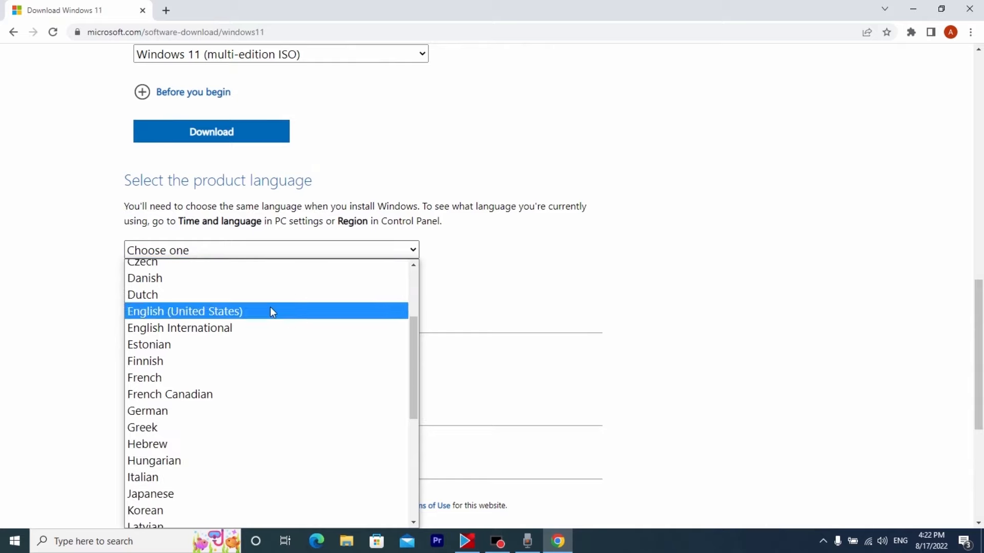
left_click(239, 312)
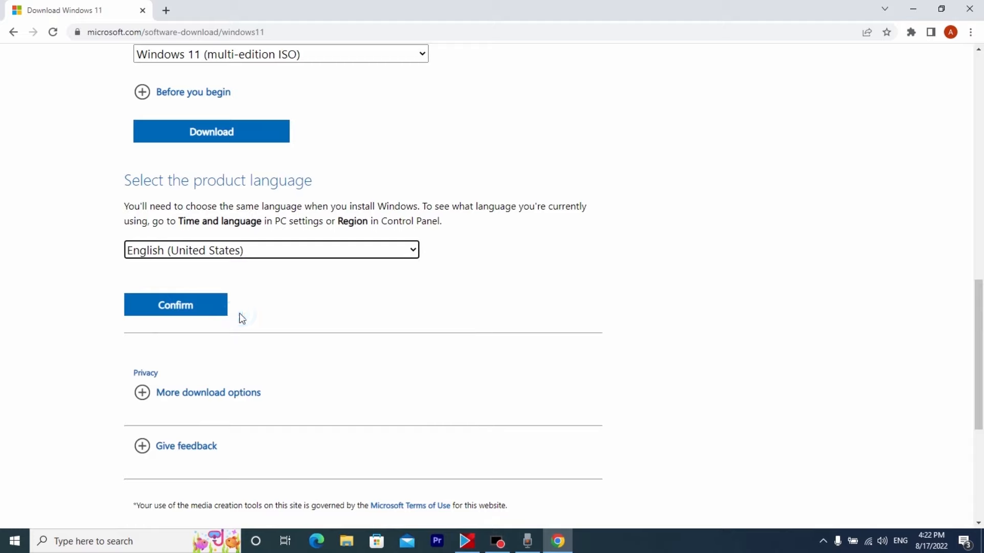
left_click(187, 308)
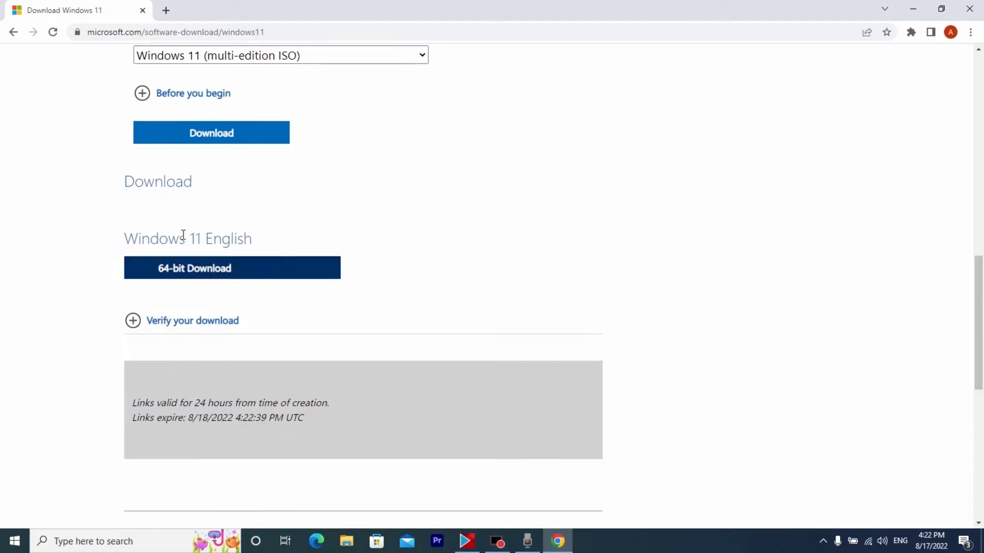
left_click(246, 270)
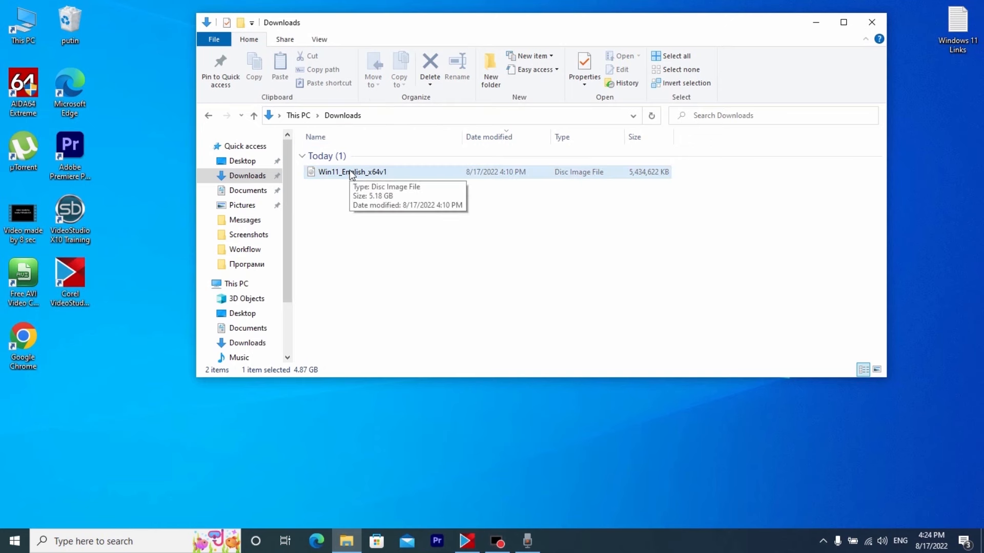
Mount the Win11_English_x64v1 disc image and run its setup to check the PC's compatibility, closing the setup window when done
double_click(350, 174)
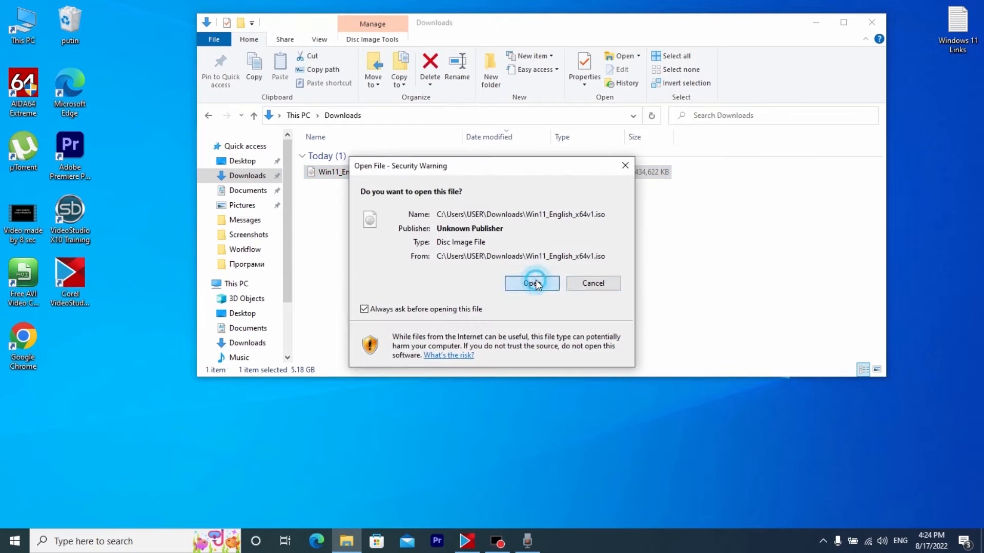
left_click(536, 283)
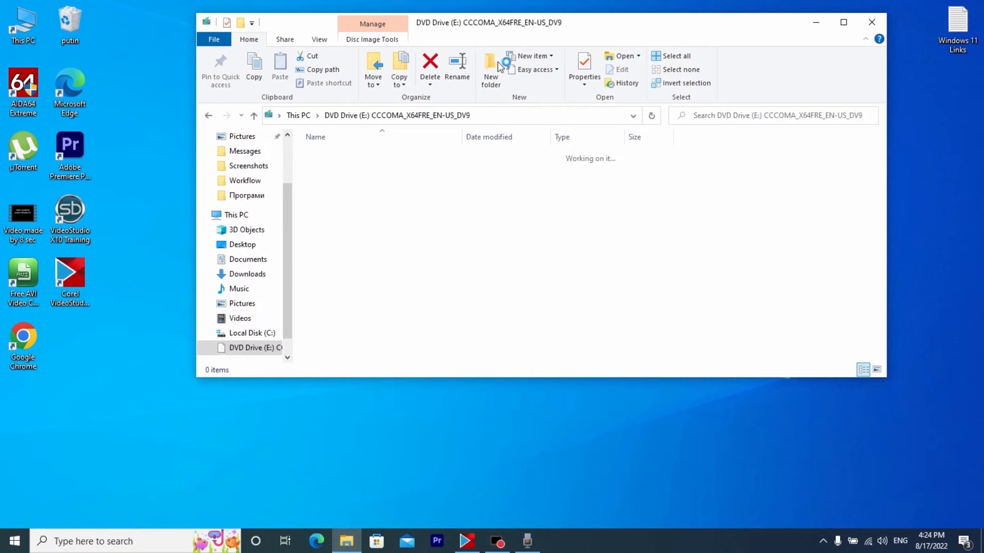
left_click(334, 246)
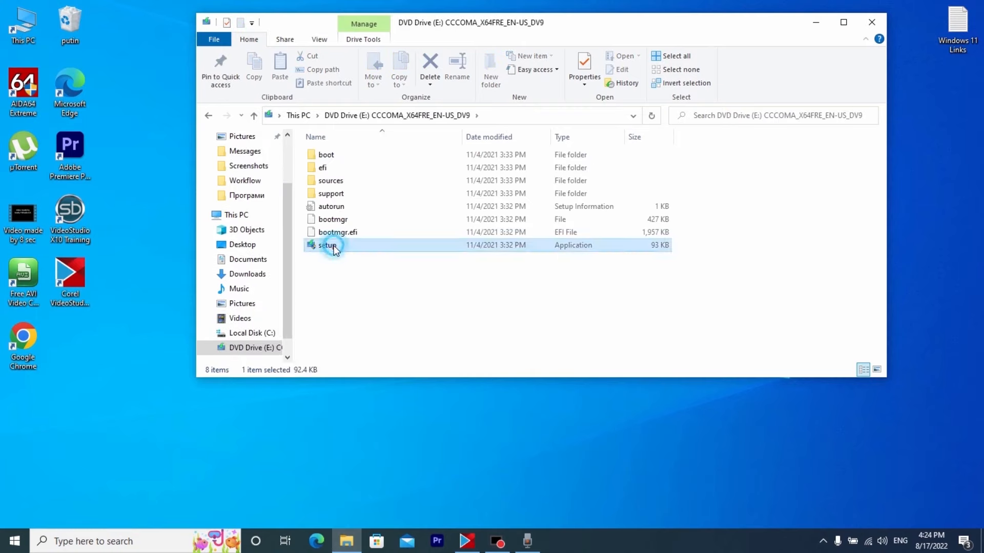
double_click(334, 247)
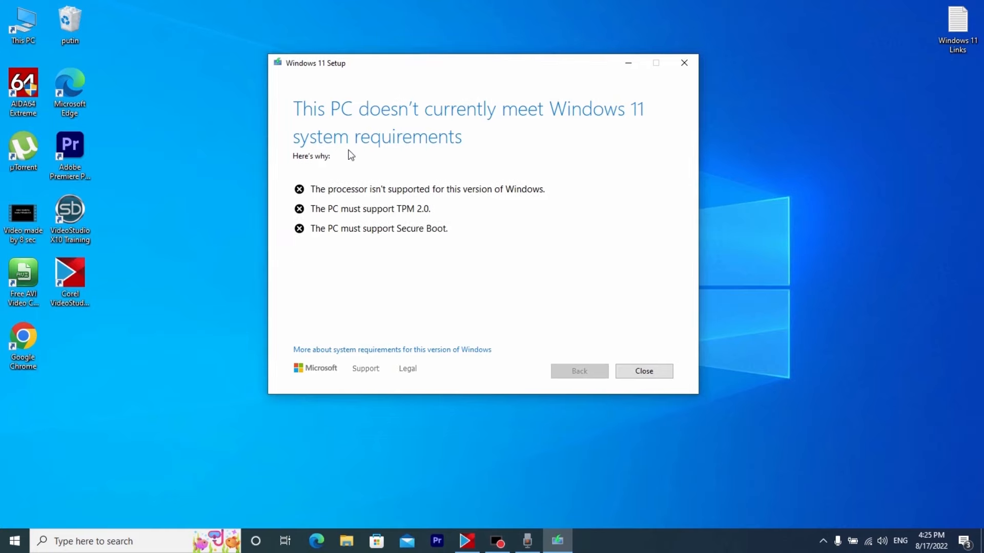
left_click(685, 62)
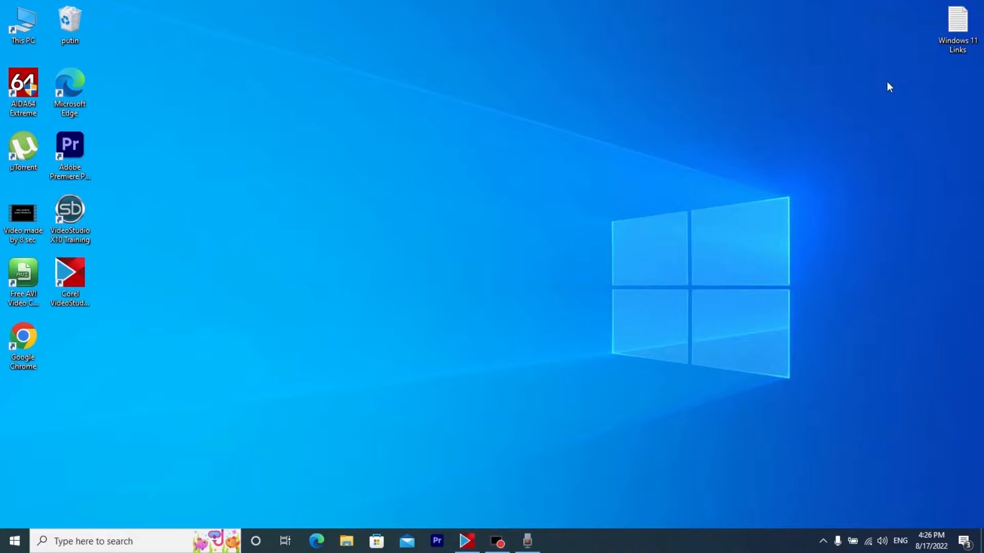
Copy the Google Drive link under "1 Way" from the Windows 11 Links text file and minimize the file
double_click(958, 23)
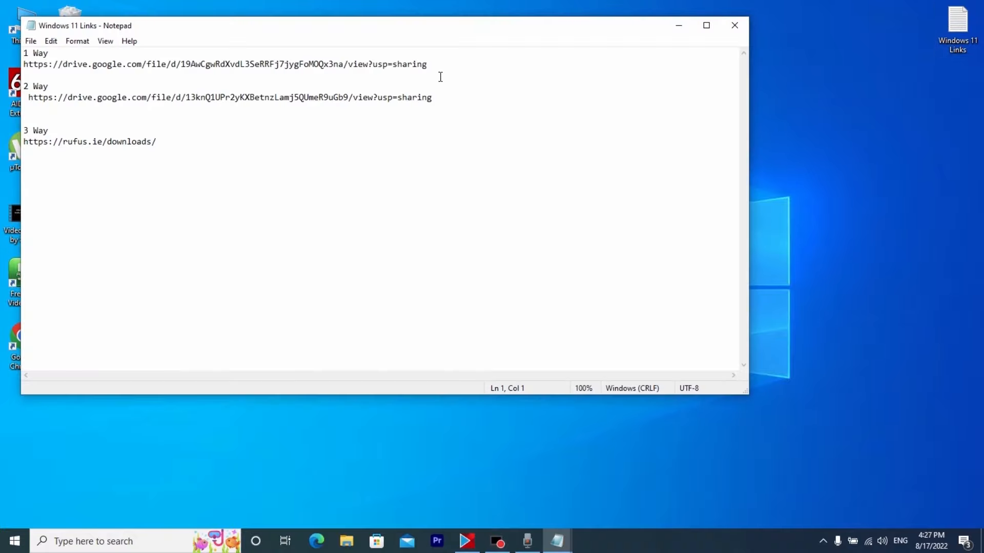
left_click_drag(436, 64, 22, 65)
right_click(46, 72)
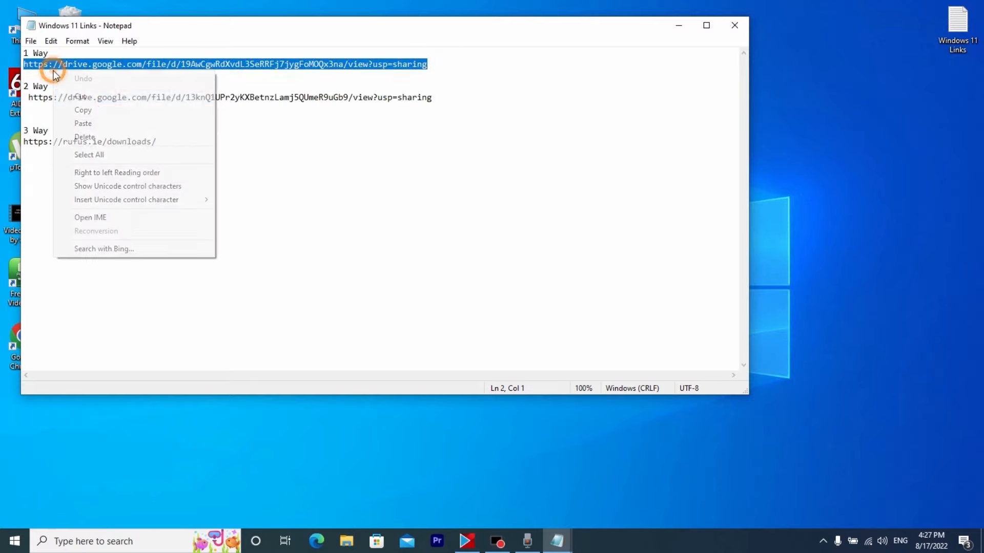
left_click(107, 111)
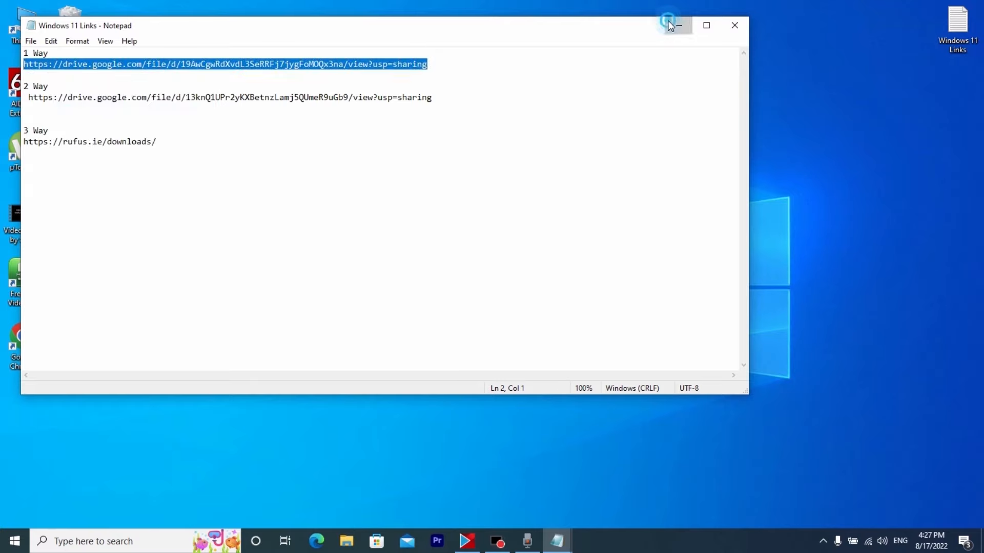
left_click(679, 27)
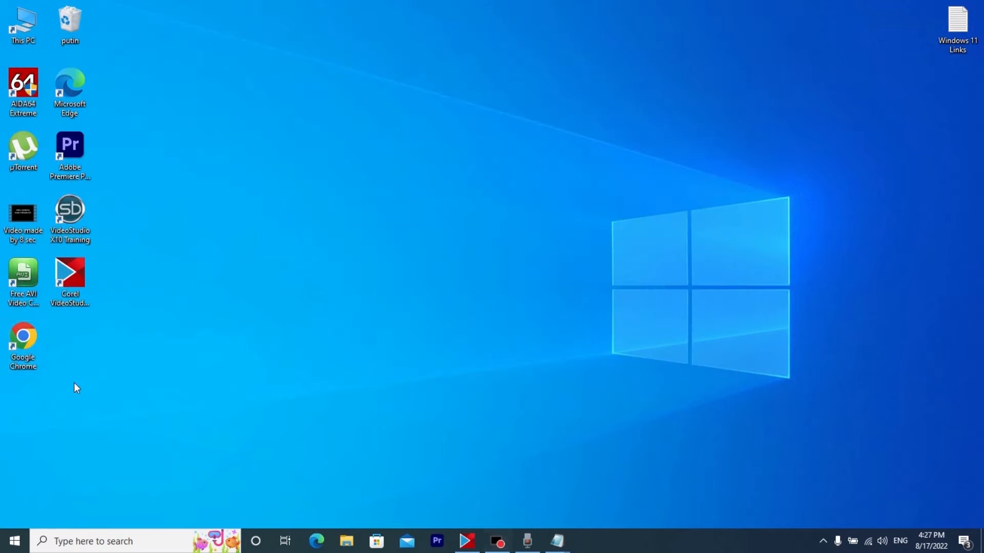
Open the copied Google Drive link in a new Google Chrome window and download Windows 11.rar
double_click(23, 343)
left_click(193, 32)
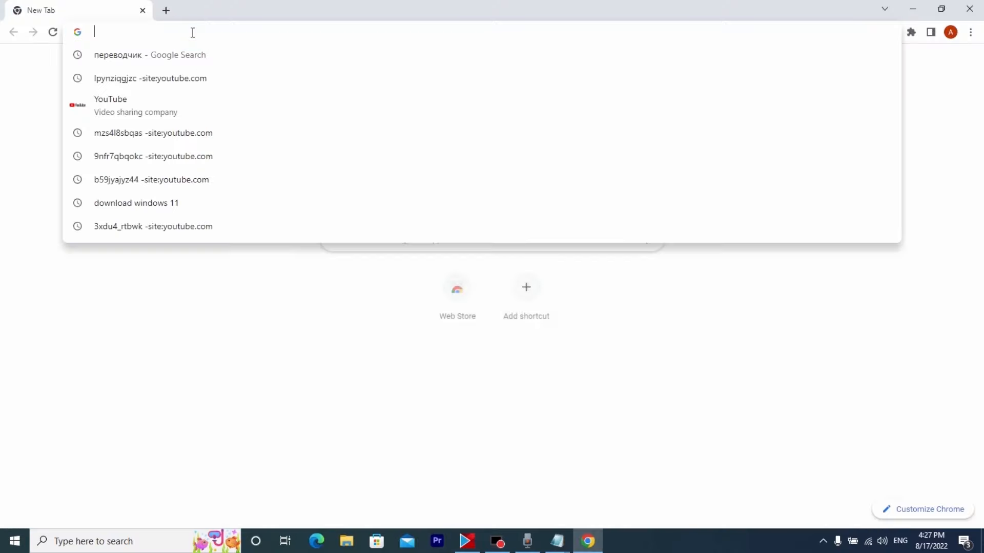
key("ctrl+v")
key("Return")
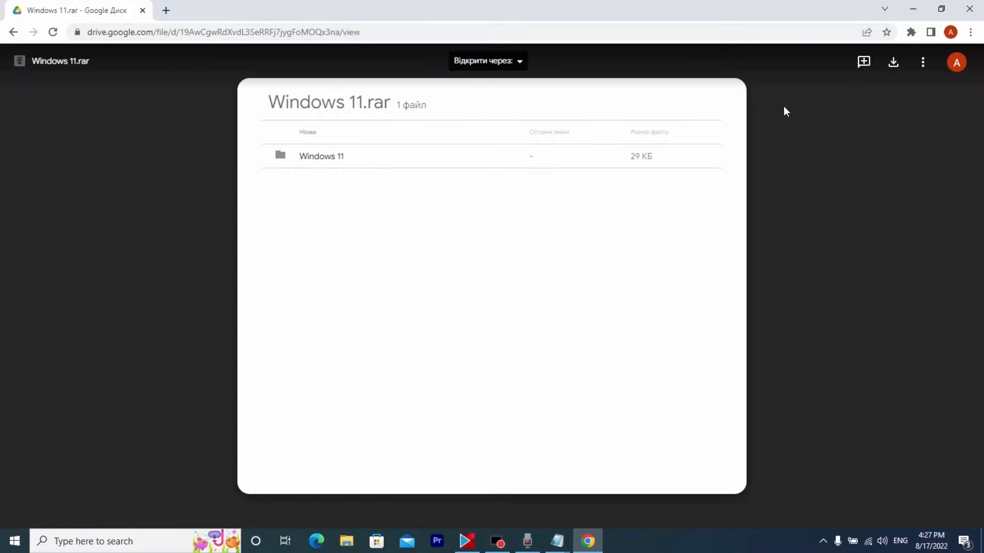
left_click(893, 62)
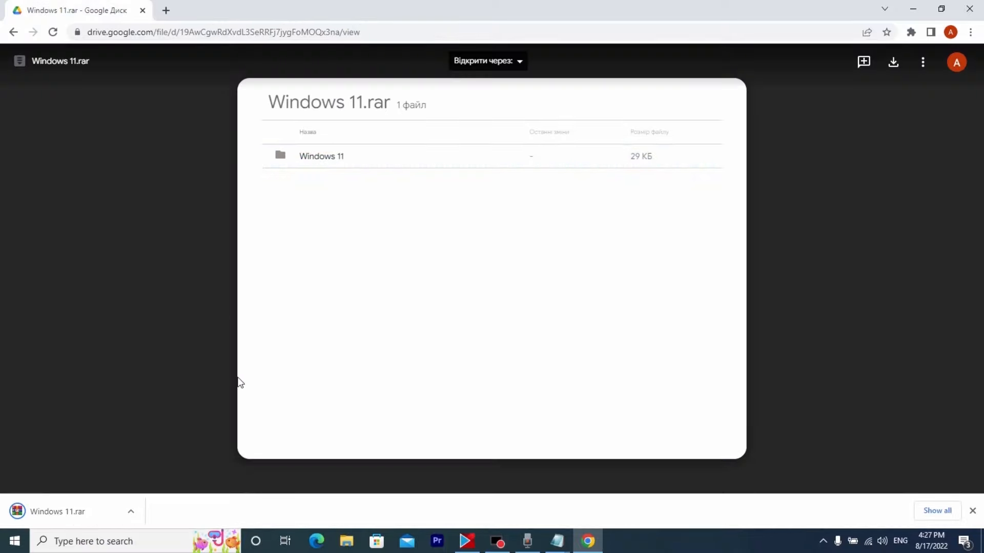
Show the downloaded Windows 11 archive in its folder and extract it to a "Windows 11" subfolder
left_click(131, 512)
left_click(122, 473)
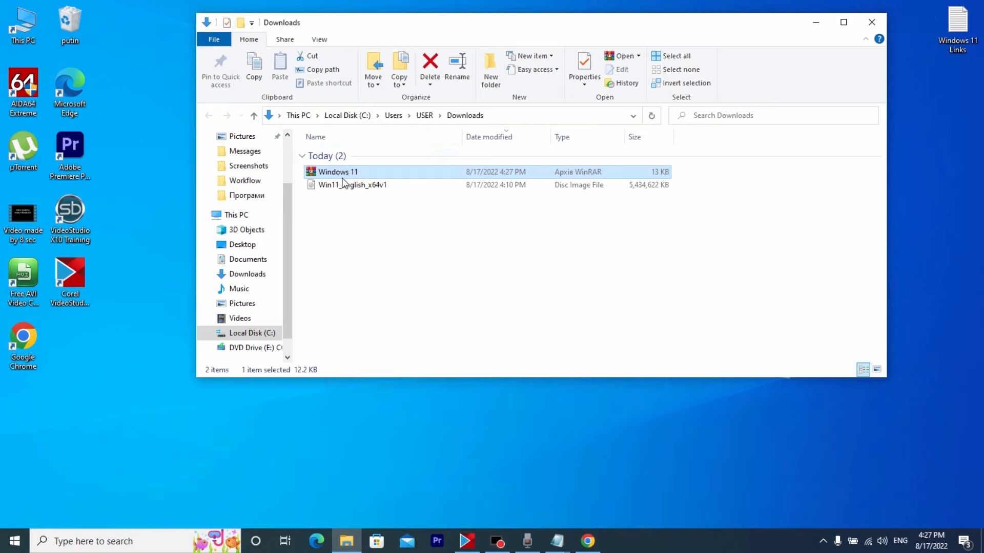
left_click(340, 174)
right_click(339, 174)
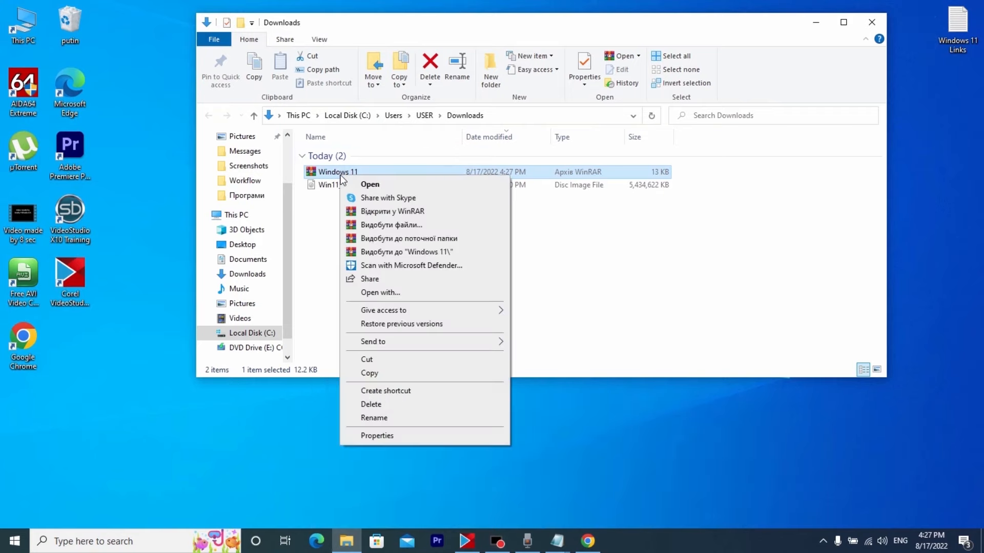
left_click(390, 252)
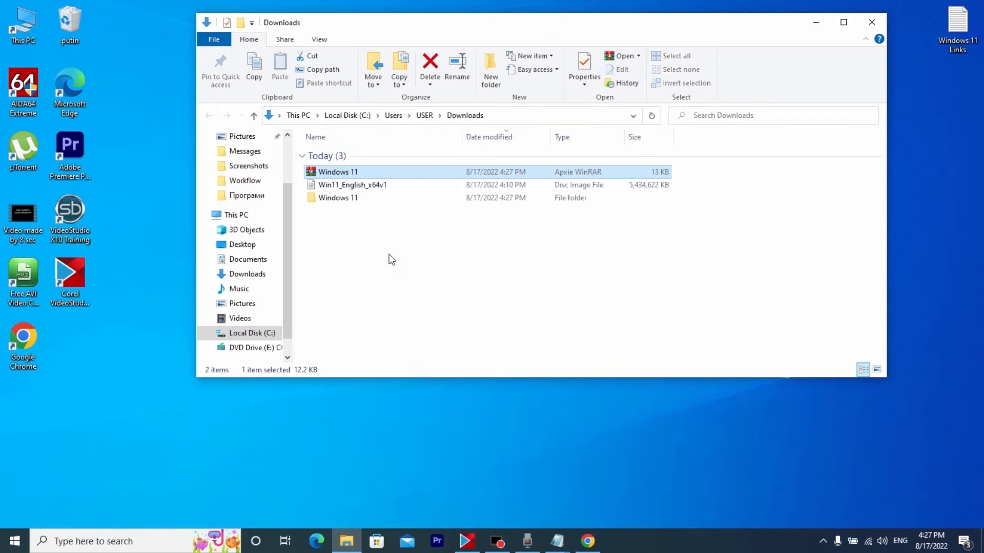
Open the extracted Windows 11 folder and go through its nested folders to the innermost Windows11 folder
left_click(337, 210)
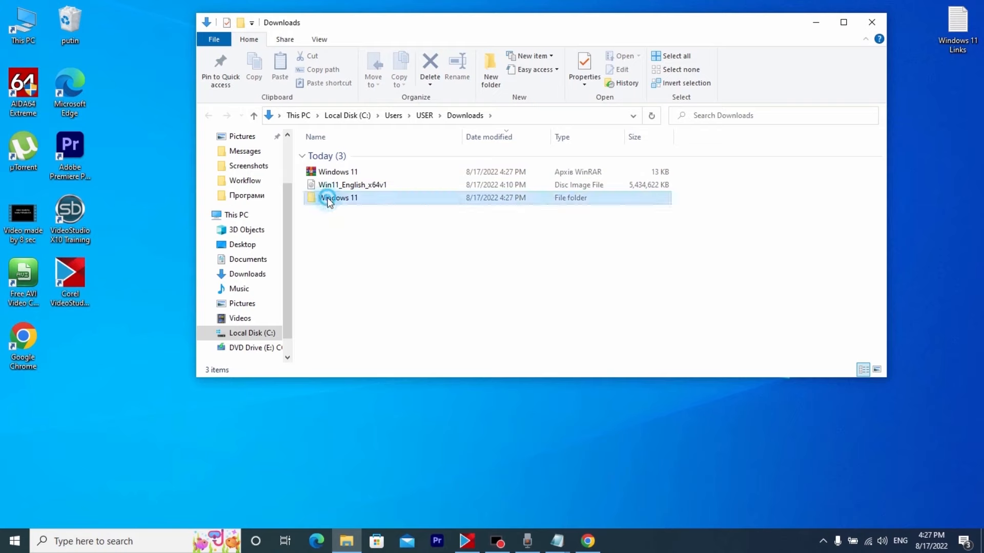
double_click(334, 198)
double_click(331, 155)
double_click(333, 156)
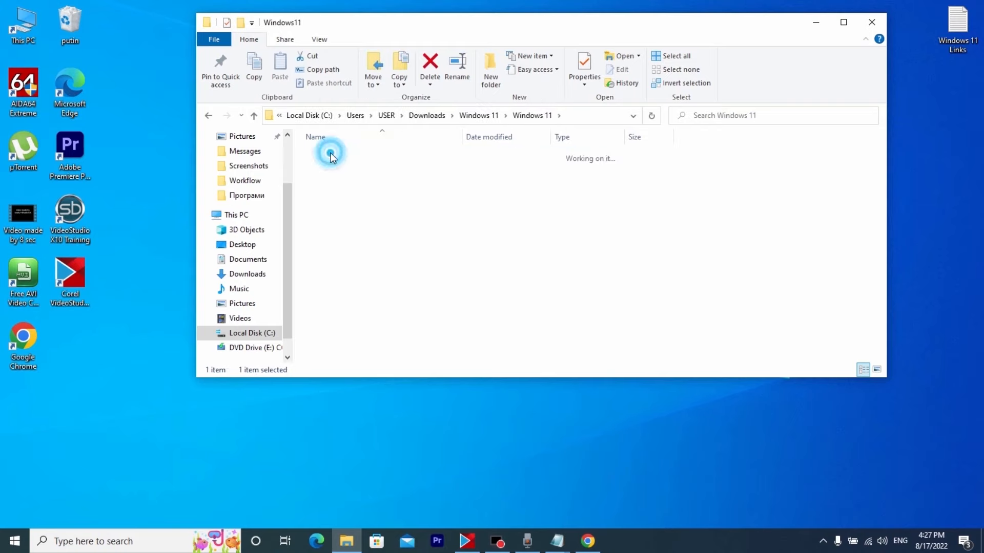
left_click_drag(375, 40, 384, 47)
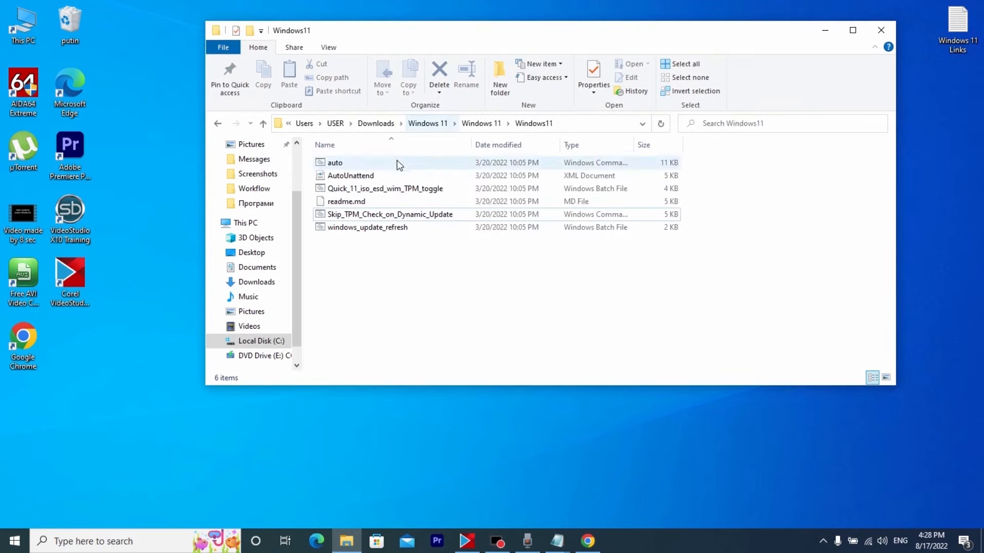
Run the Skip_TPM_Check_on_Dynamic_Update script from the Windows11 folder as administrator
left_click(350, 218)
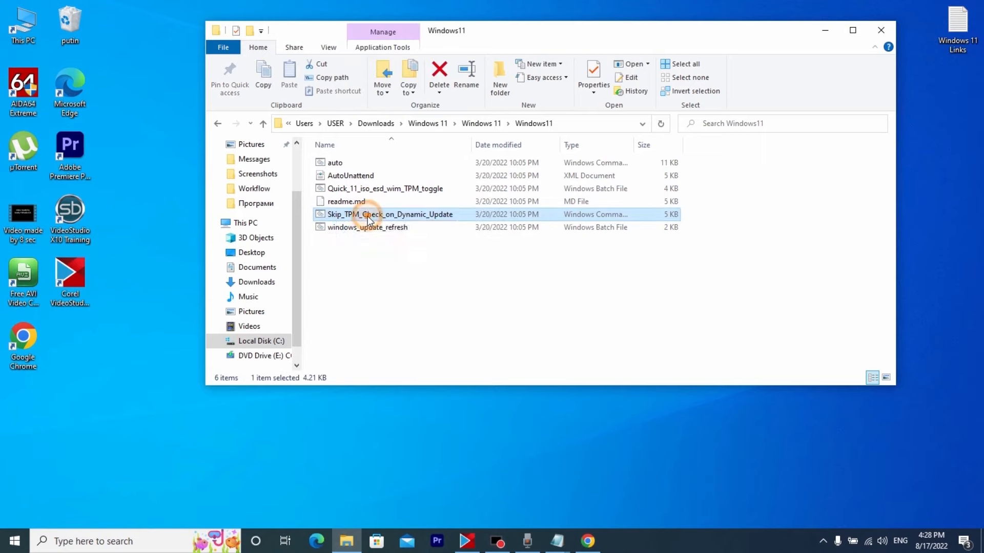
right_click(367, 217)
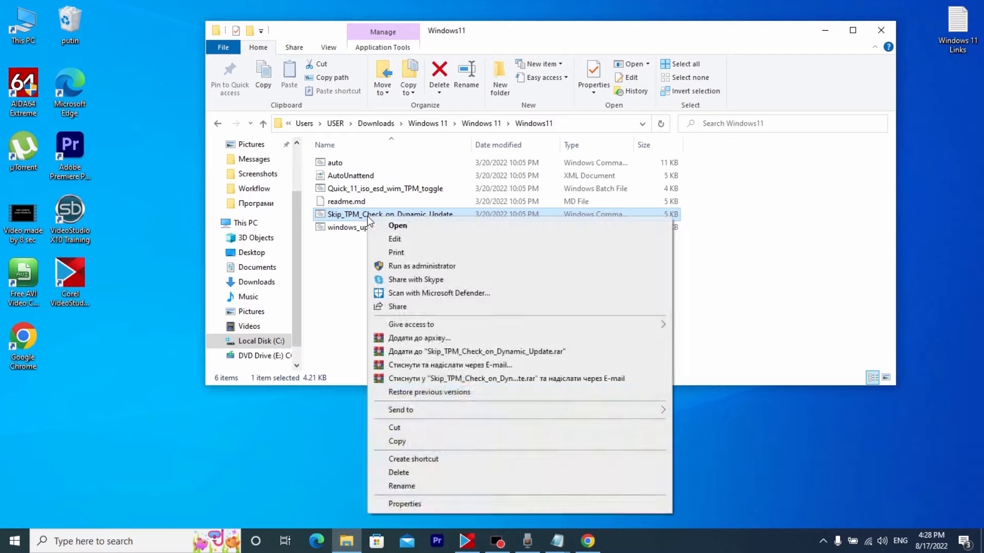
left_click(434, 268)
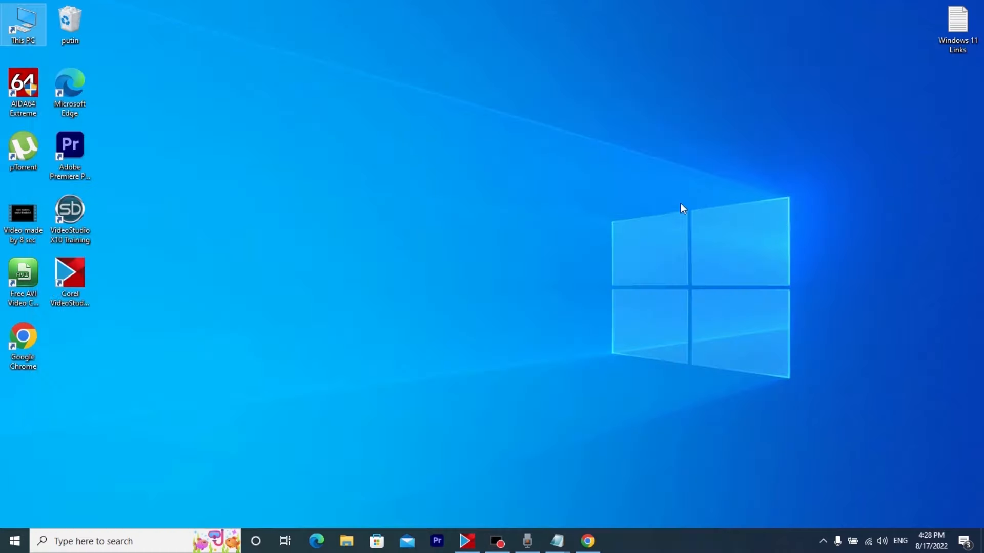
Go to the Downloads folder from This PC and mount the Win11_English_x64v1 disc image, allowing the file to open
double_click(29, 22)
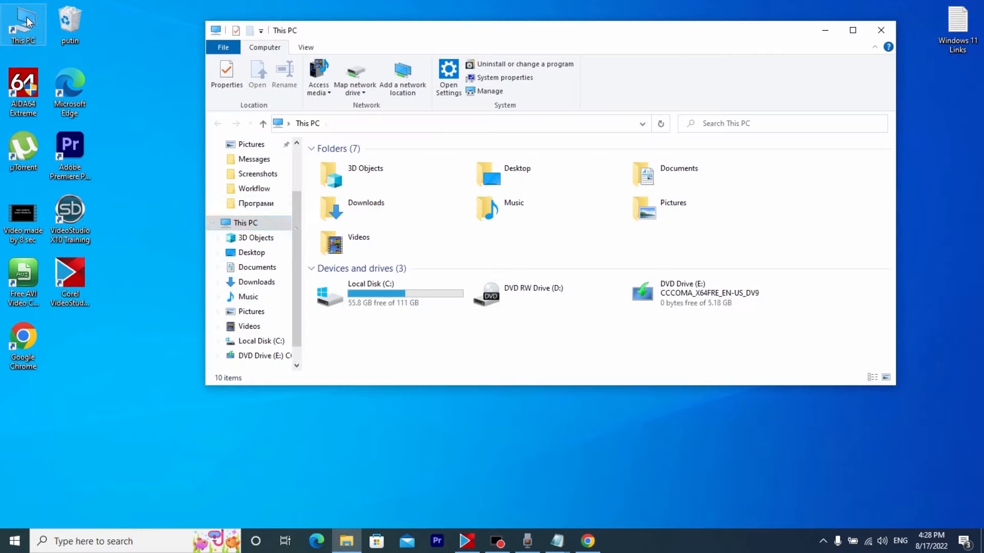
scroll(278, 204, "up", 1)
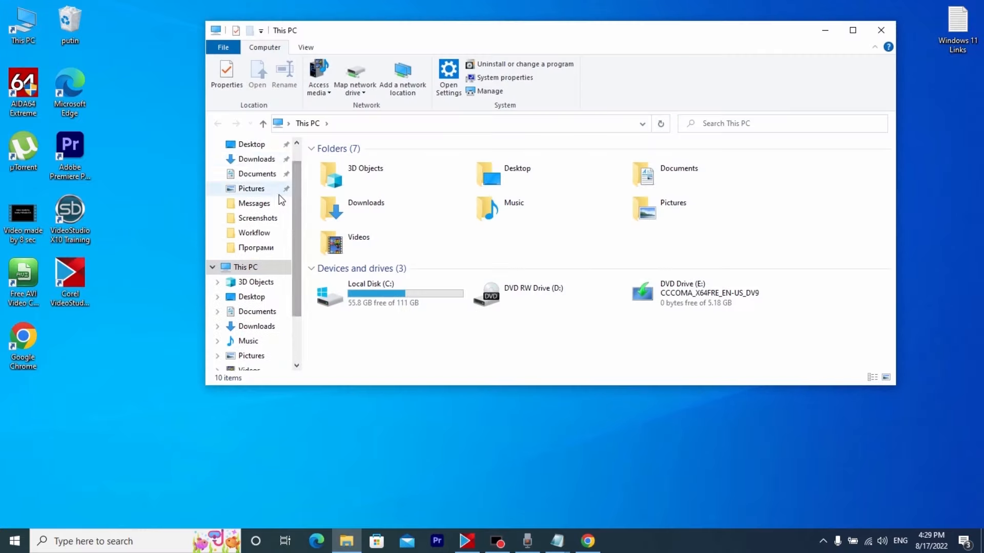
left_click(247, 159)
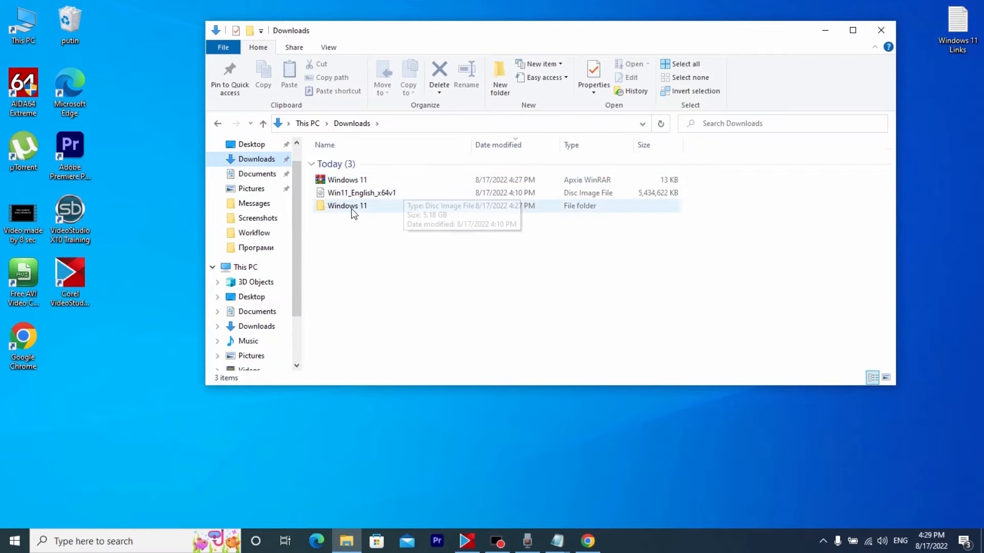
double_click(343, 197)
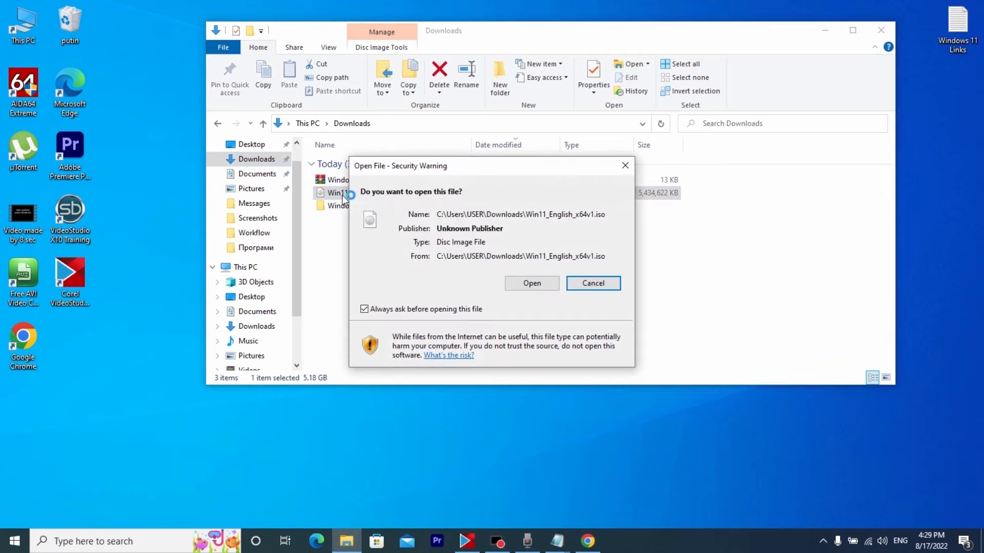
left_click(533, 286)
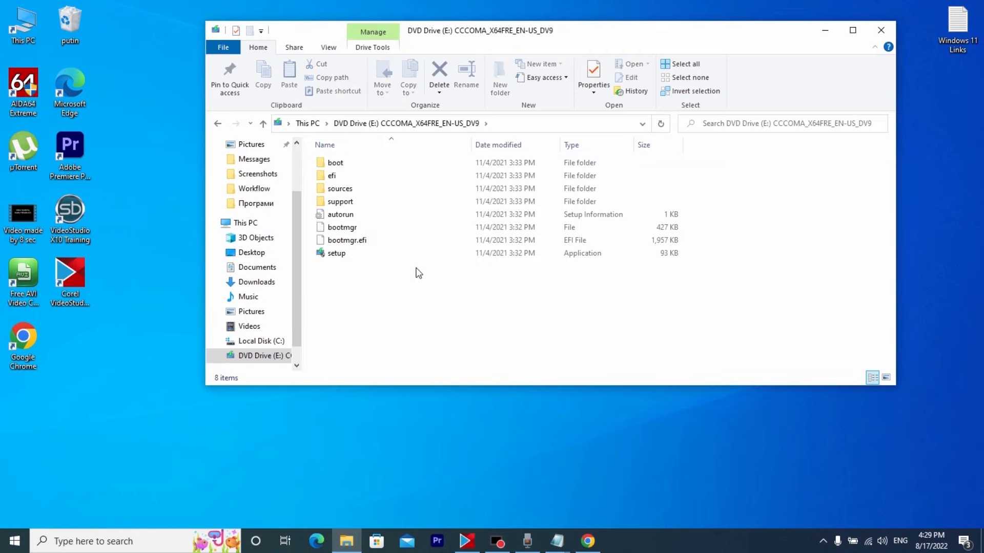
Launch setup from the mounted Windows 11 disc image and look over the applicable notices and license terms
double_click(342, 254)
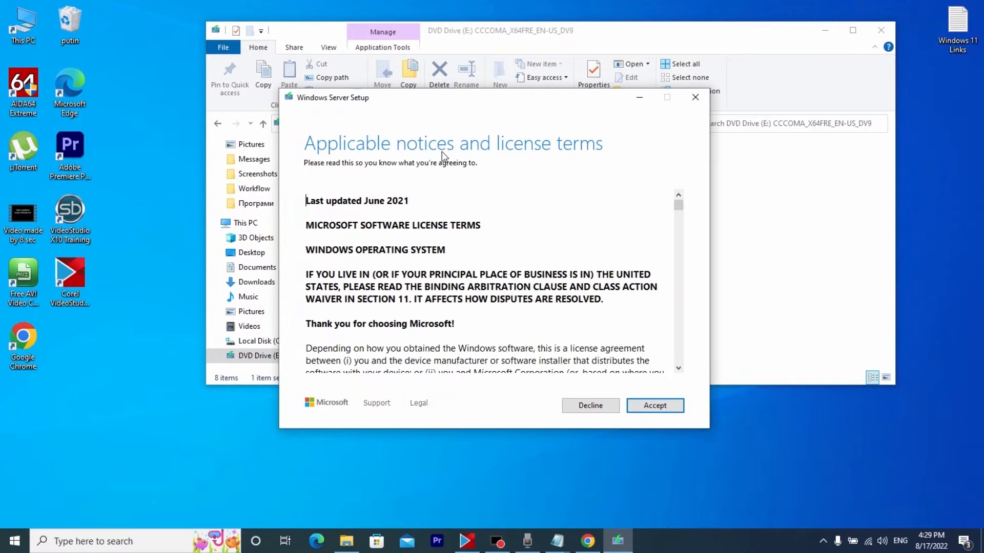
scroll(608, 192, "down", 15)
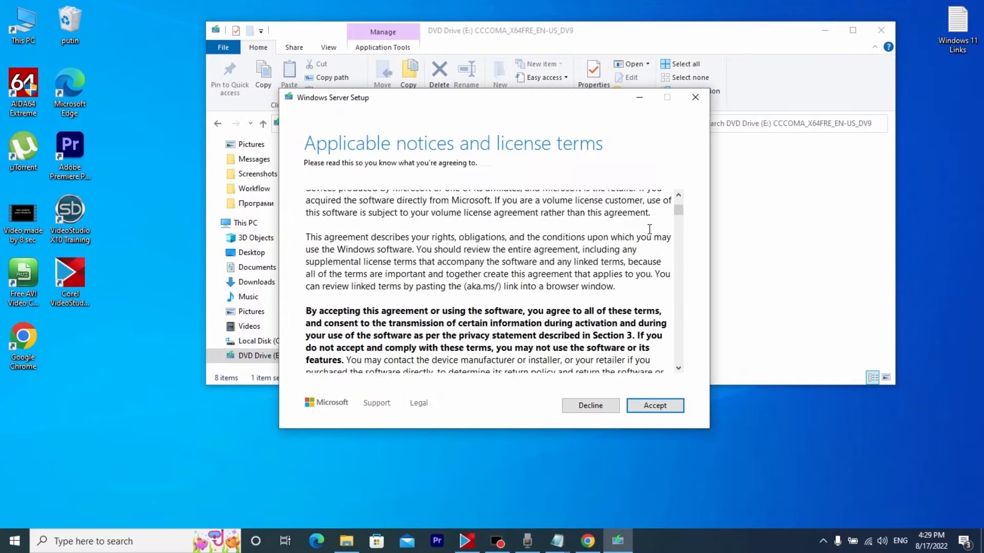
scroll(568, 281, "up", 12)
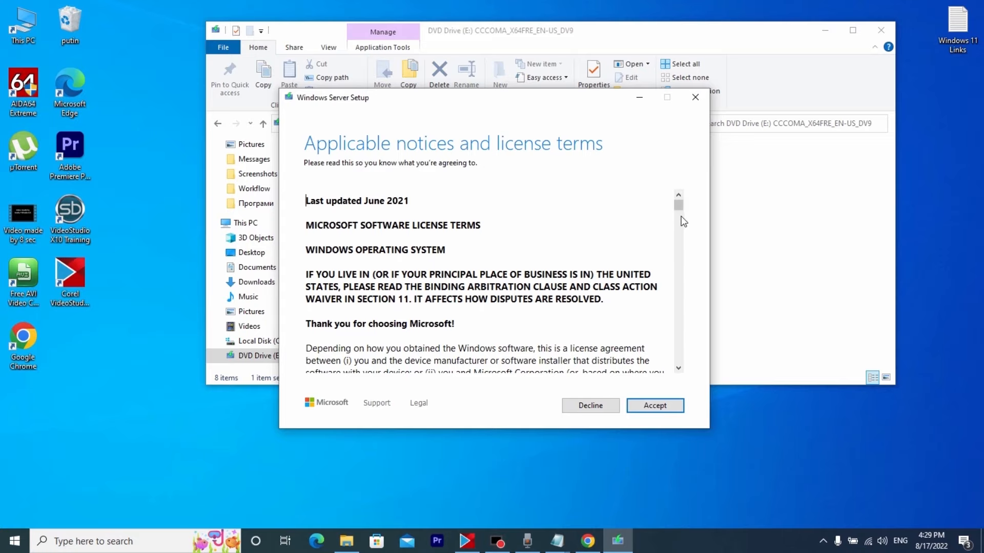
mouse_move(678, 205)
left_mouse_down()
mouse_move(700, 398)
mouse_move(681, 191)
left_mouse_up()
left_click_drag(439, 104, 445, 101)
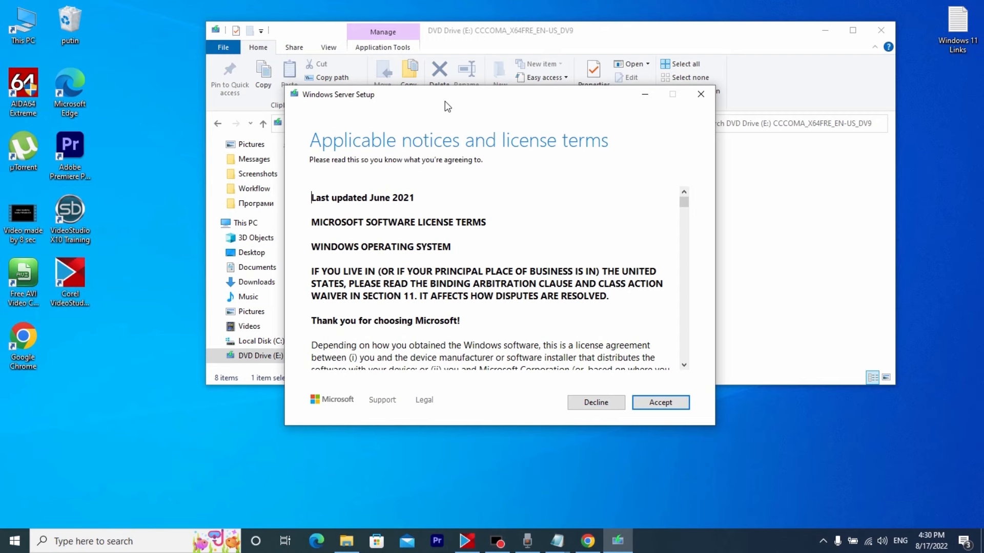
left_click_drag(445, 101, 443, 94)
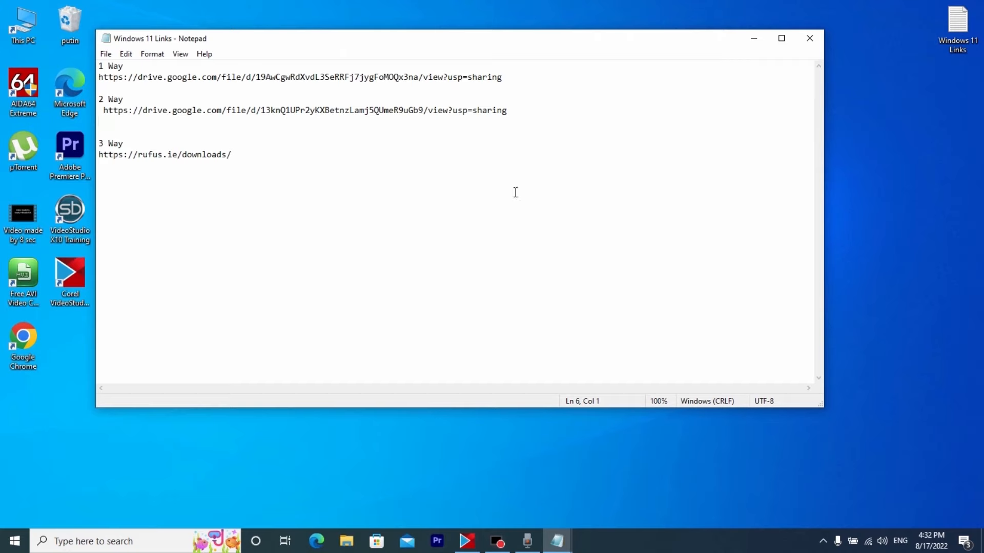
Copy the Google Drive link under "2 Way" from the Windows 11 Links text file and minimize the file
left_click_drag(244, 125, 100, 109)
right_click(140, 118)
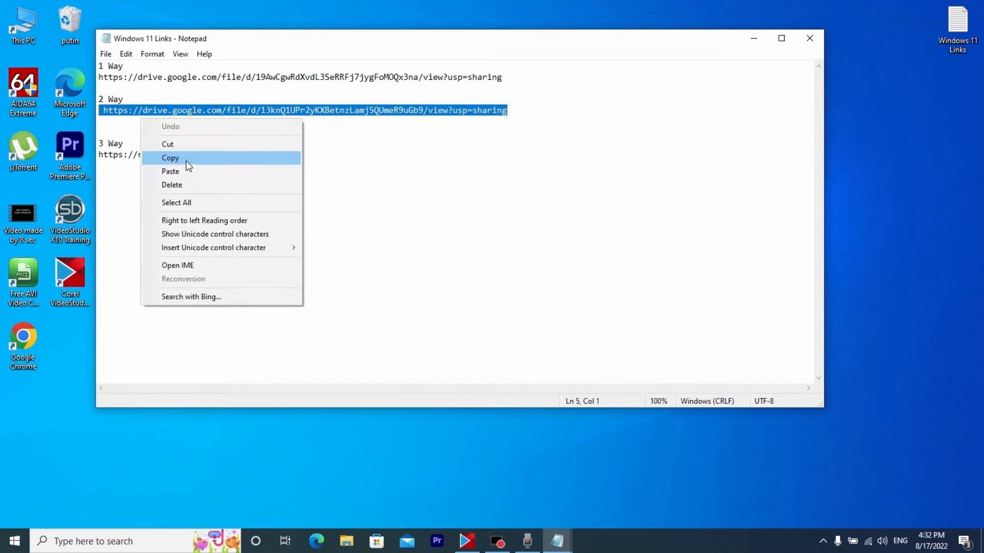
left_click(179, 158)
left_click(753, 38)
Open the copied "2 Way" Google Drive link in Google Chrome and copy the entire script text of Windows 11.txt
double_click(23, 336)
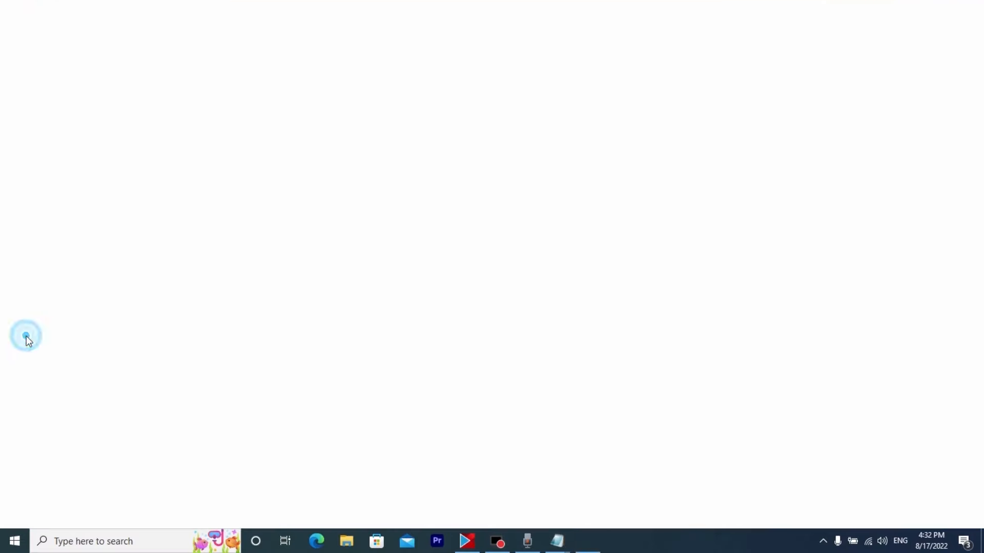
left_click(271, 31)
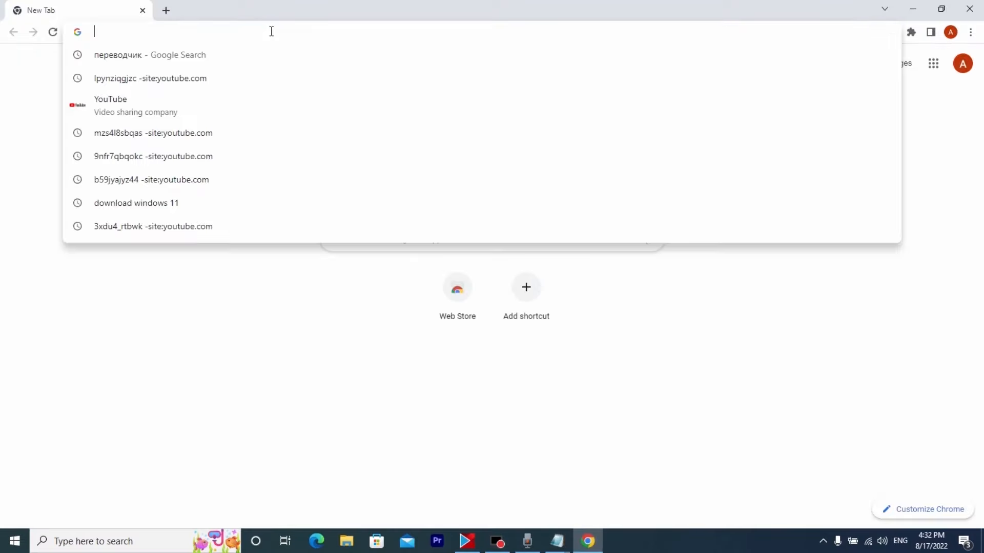
key("ctrl+v")
key("Return")
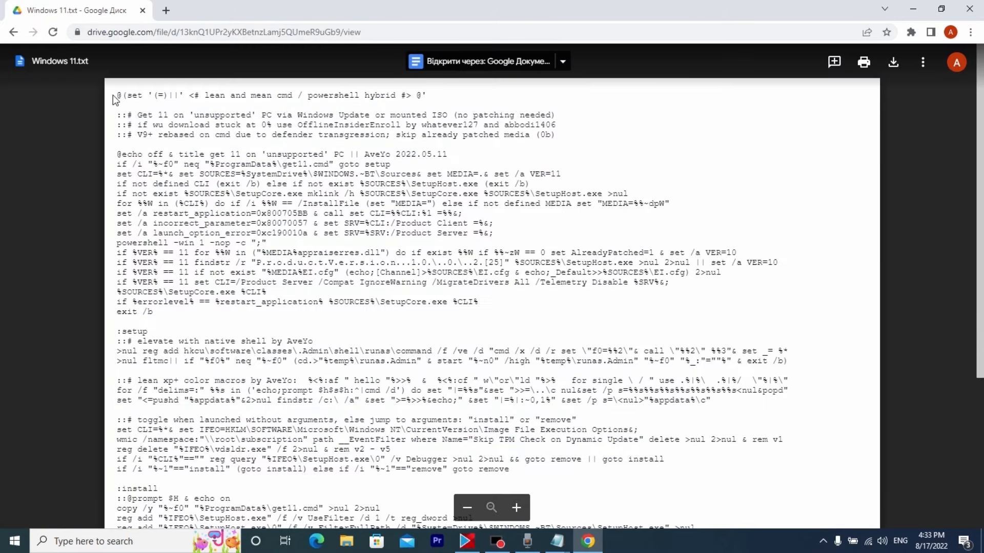
left_click_drag(117, 94, 719, 509)
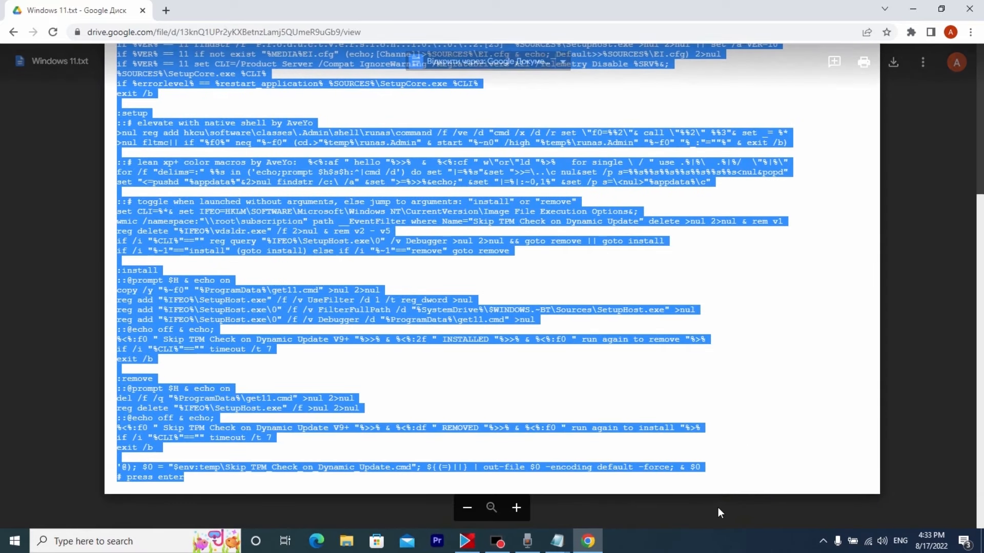
key("ctrl+c")
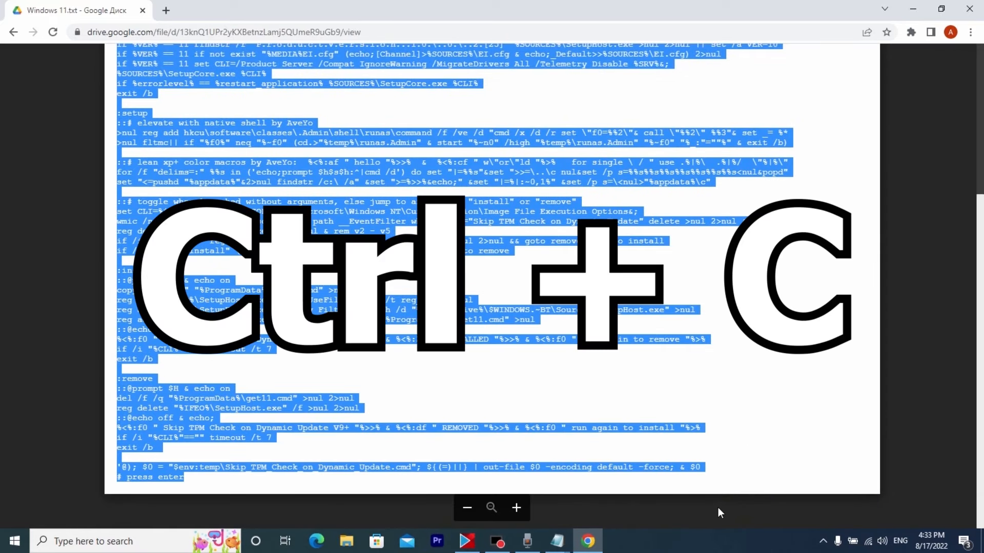
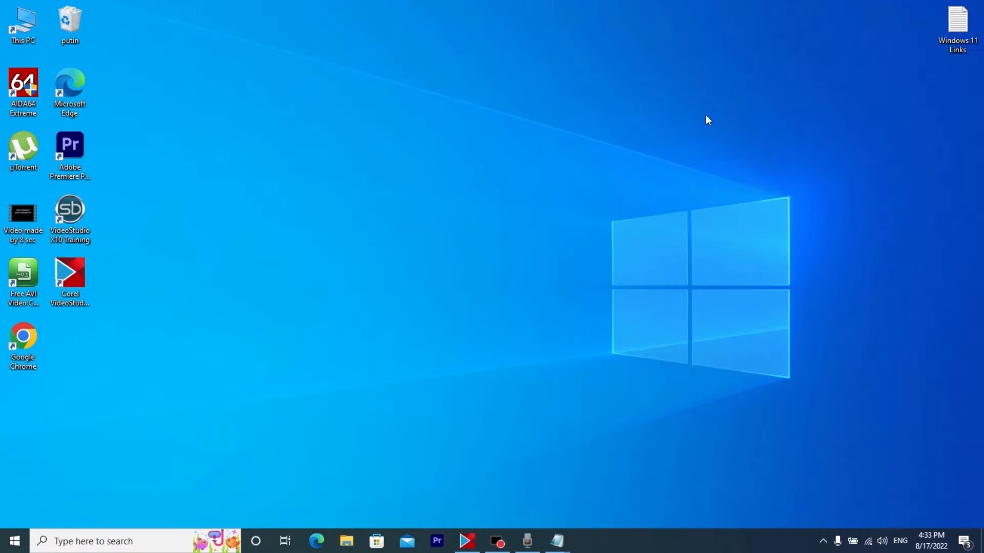
Create a new text document on the desktop, open it and paste the copied script into it
right_click(454, 172)
mouse_move(526, 303)
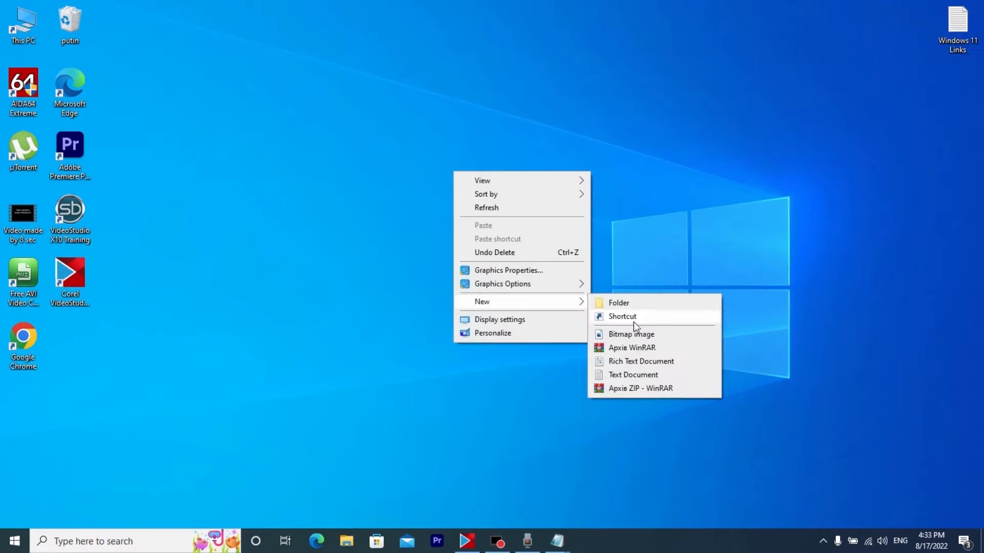
left_click(657, 370)
key("Return")
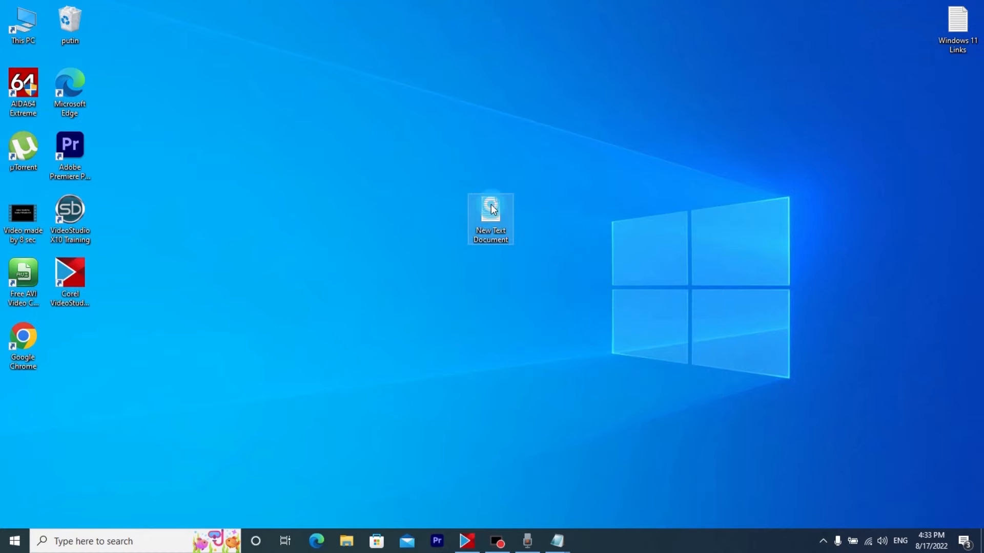
double_click(491, 211)
right_click(377, 180)
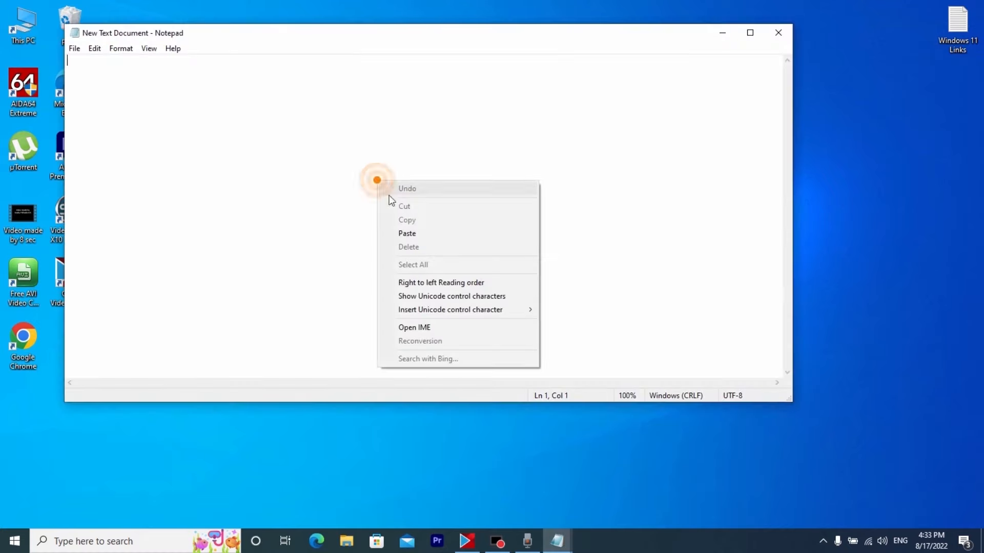
left_click(417, 234)
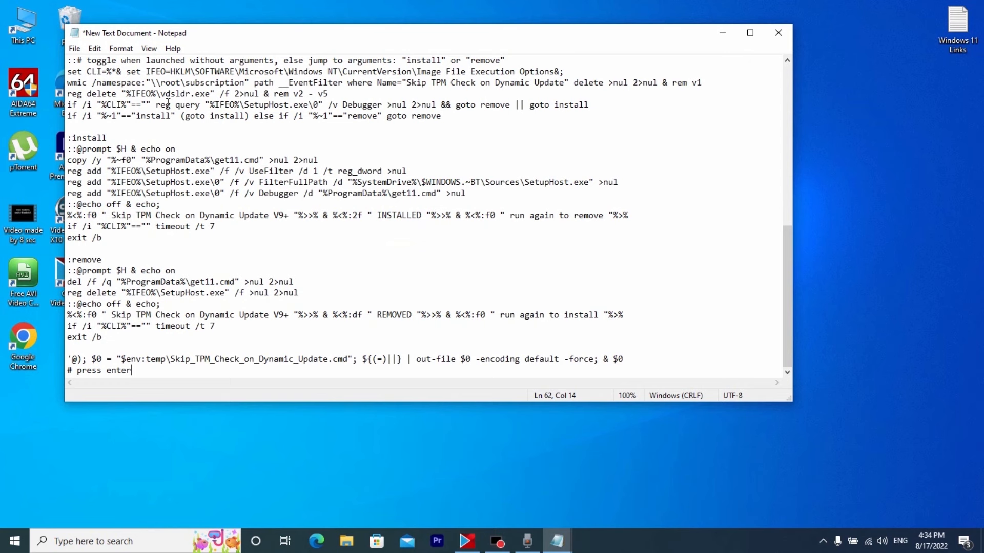
Save the pasted script to the desktop under the file name windows 11.cmd
left_click_drag(210, 39, 250, 45)
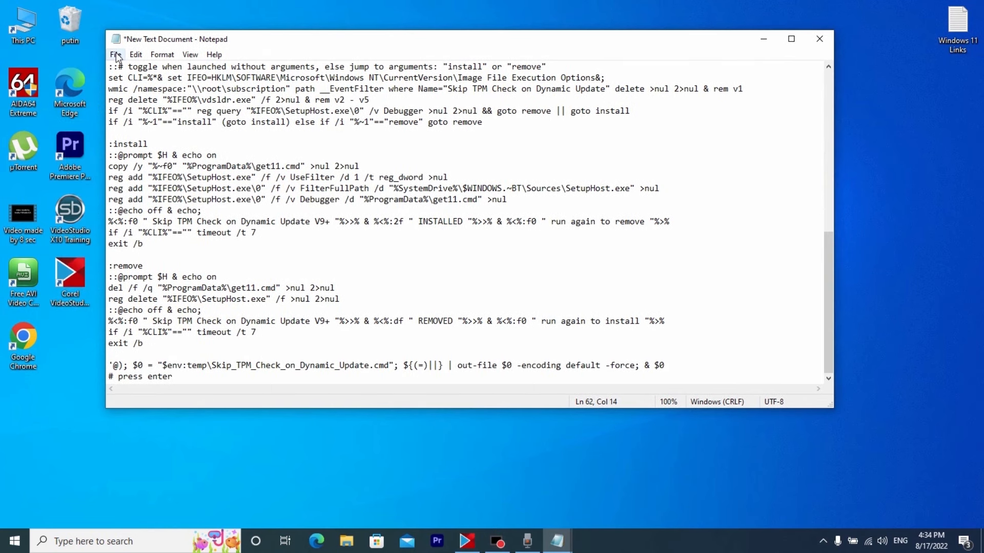
left_click(115, 54)
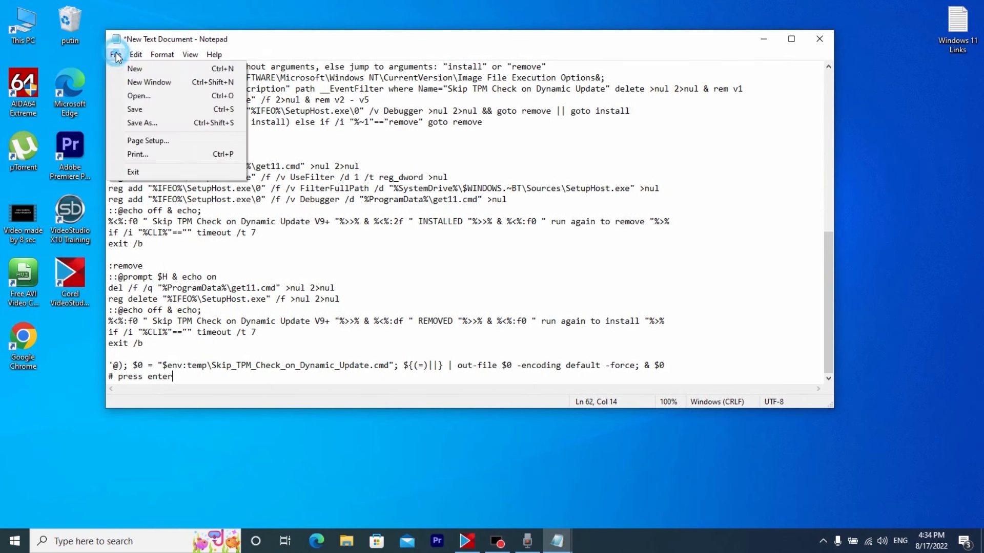
left_click(150, 123)
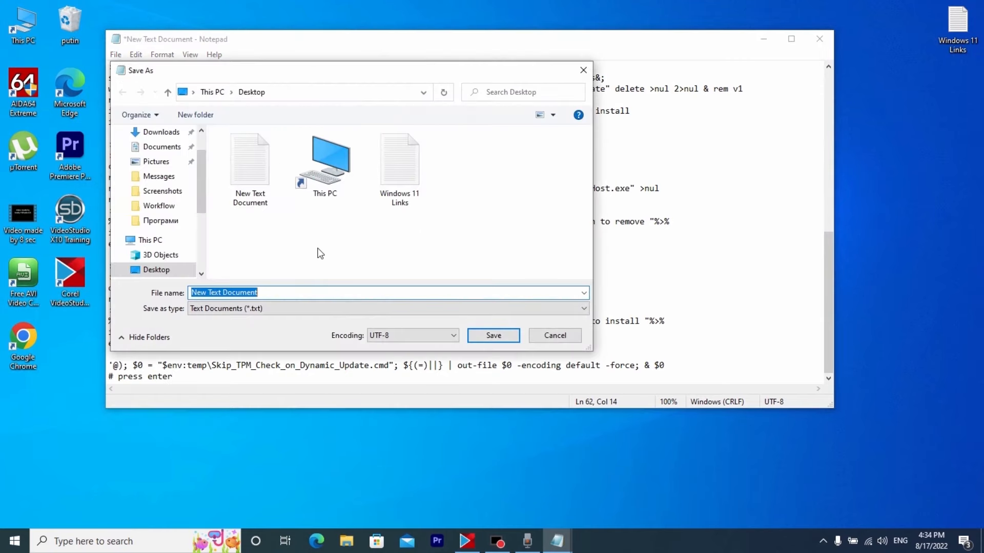
type("windows 11")
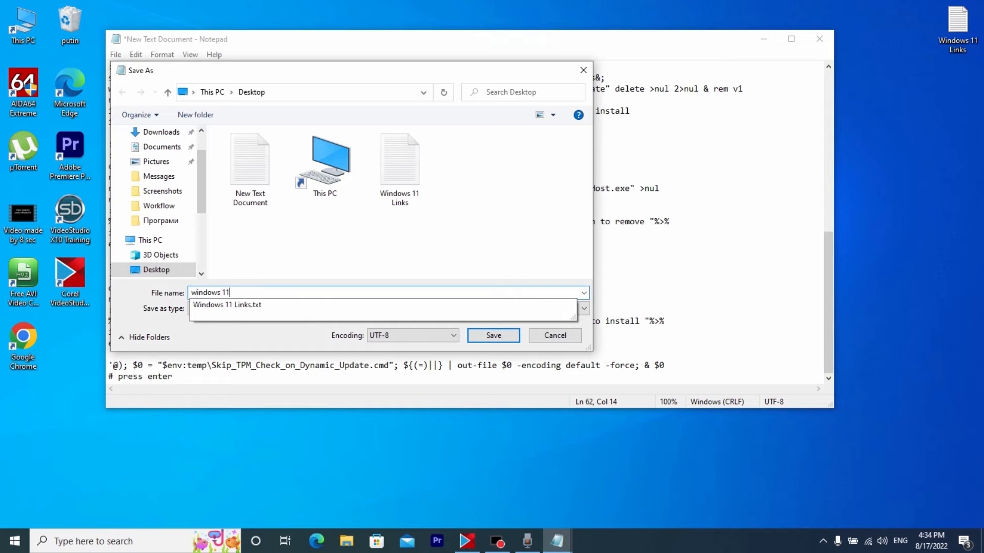
type(".cmd")
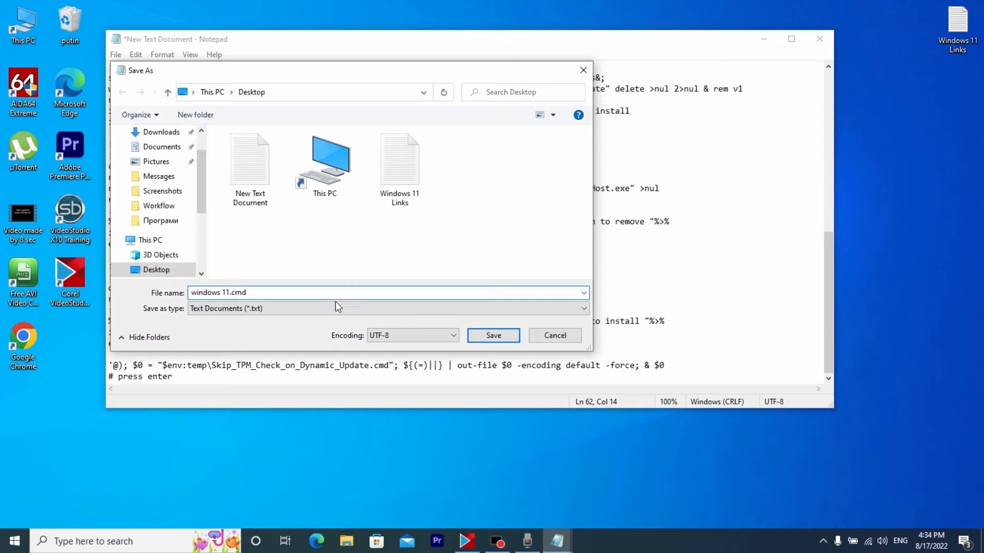
left_click_drag(248, 294, 231, 297)
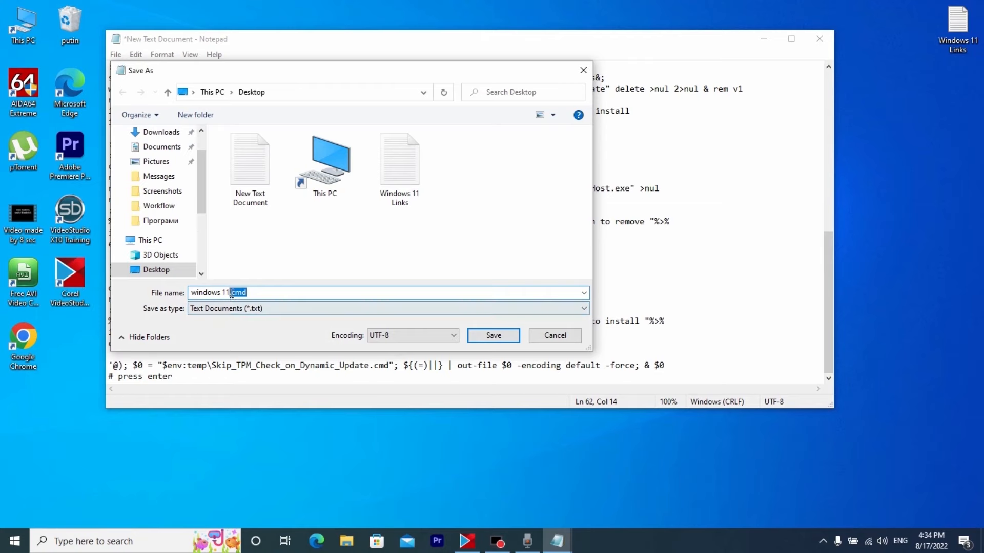
left_click(494, 335)
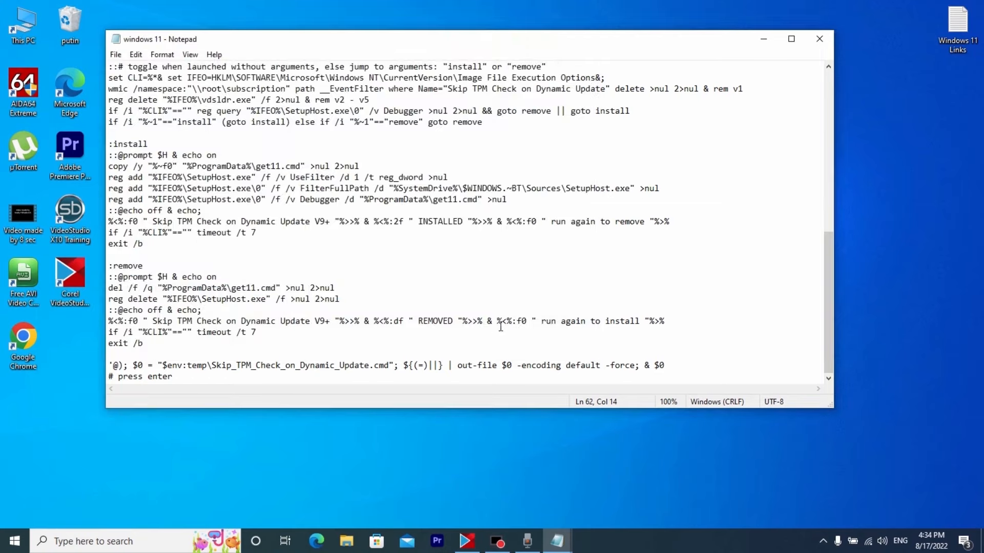
Close the saved script in Notepad and run the windows 11 command file from the desktop
left_click(819, 39)
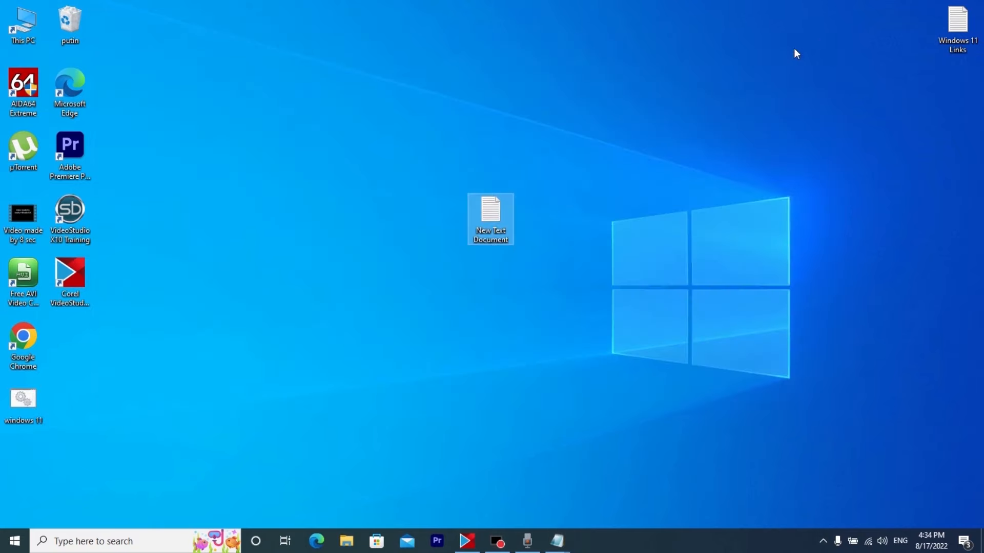
left_click(331, 264)
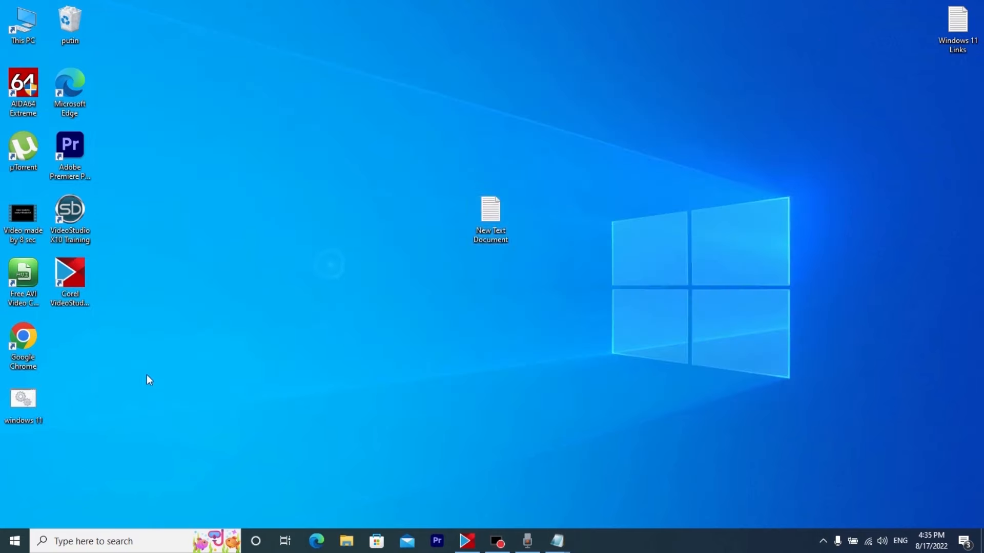
double_click(23, 401)
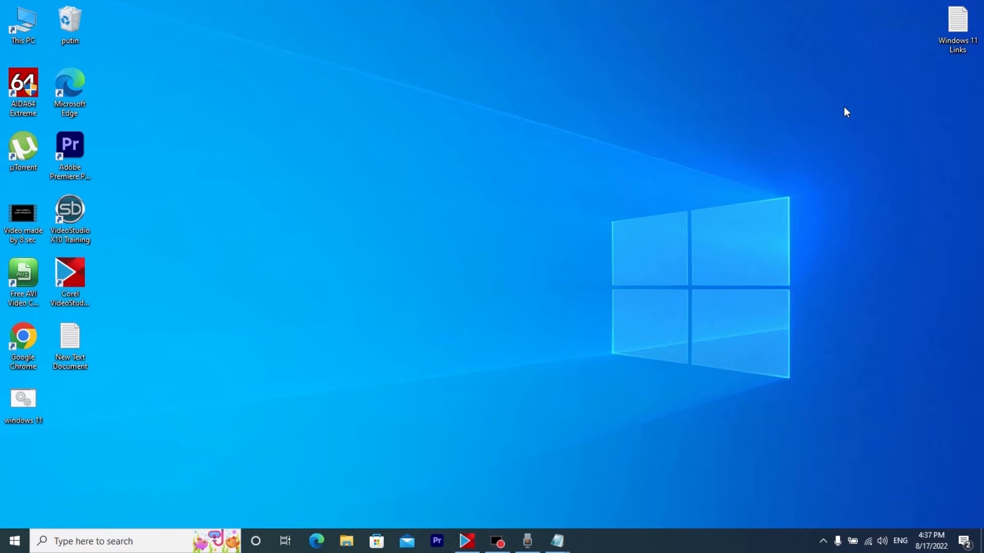
Copy the rufus.ie/downloads link under "3 Way" from the Windows 11 Links text file and minimize the file
double_click(973, 37)
left_click_drag(280, 159, 78, 188)
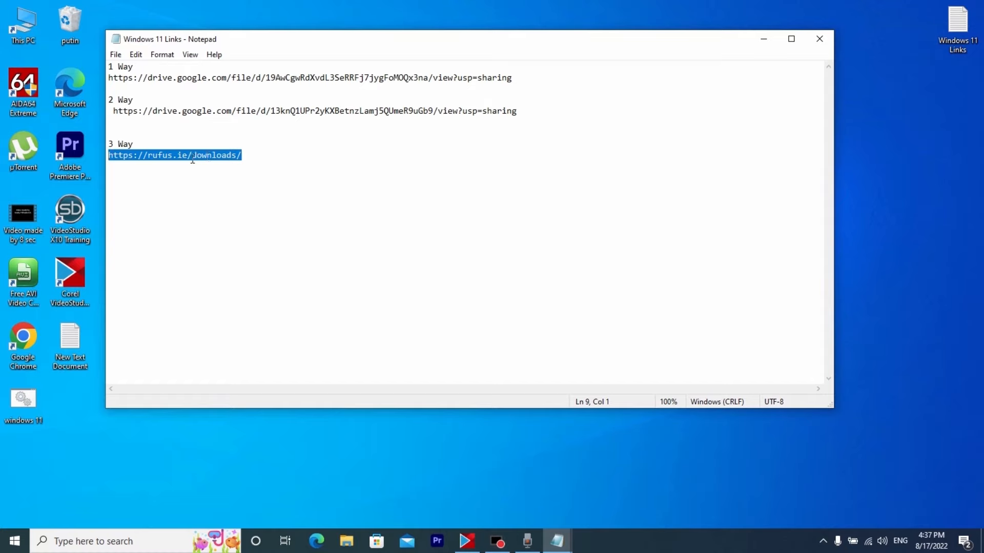
right_click(155, 155)
left_click(193, 194)
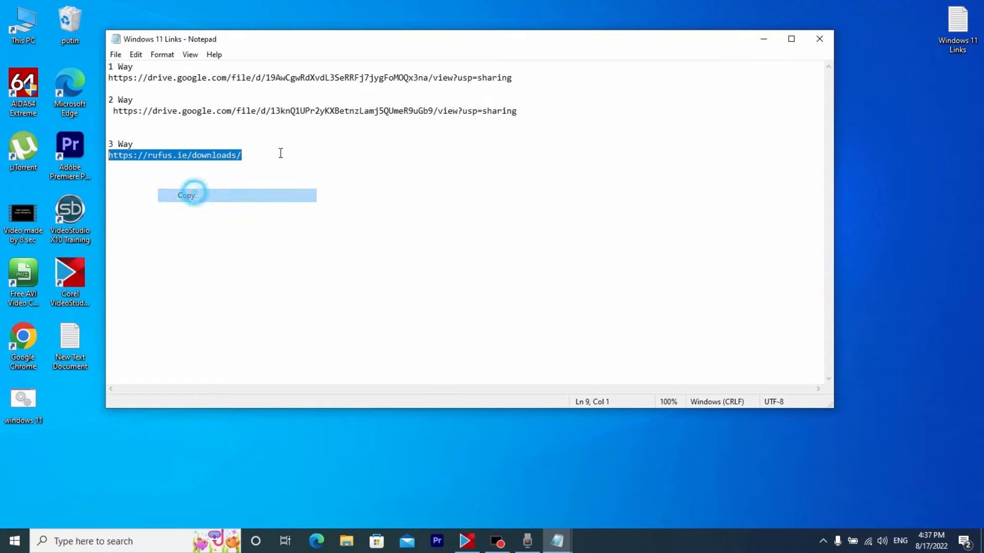
left_click(763, 38)
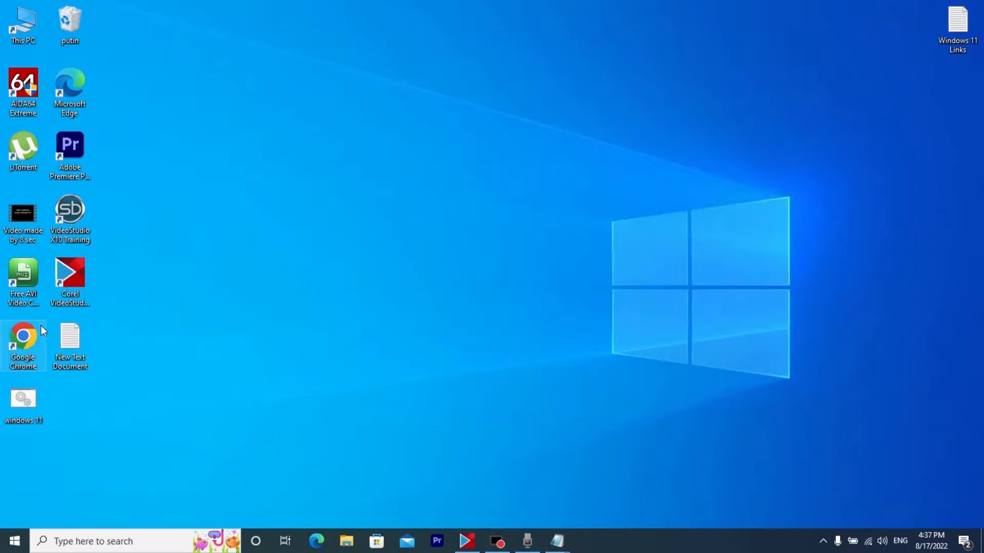
double_click(26, 341)
left_click(171, 30)
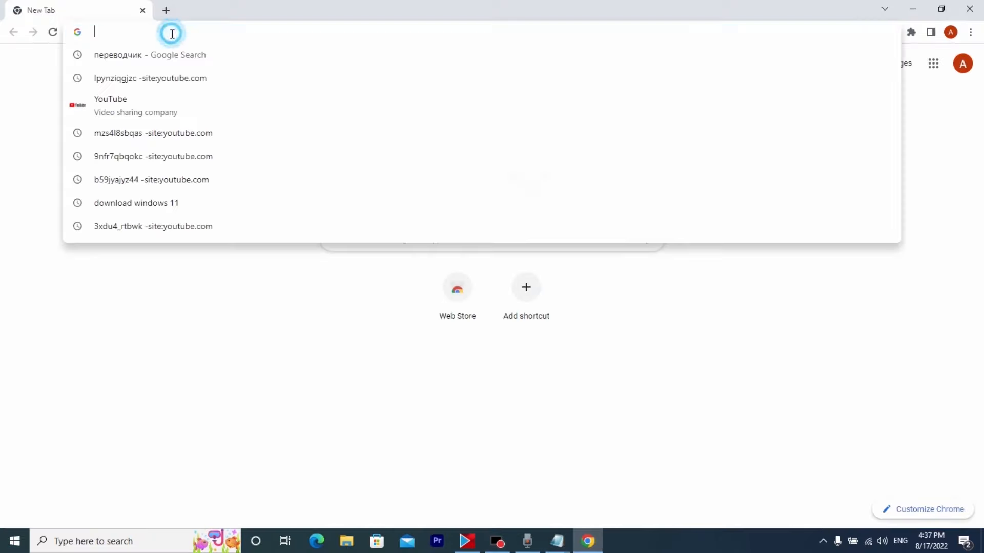
right_click(172, 34)
left_click(229, 116)
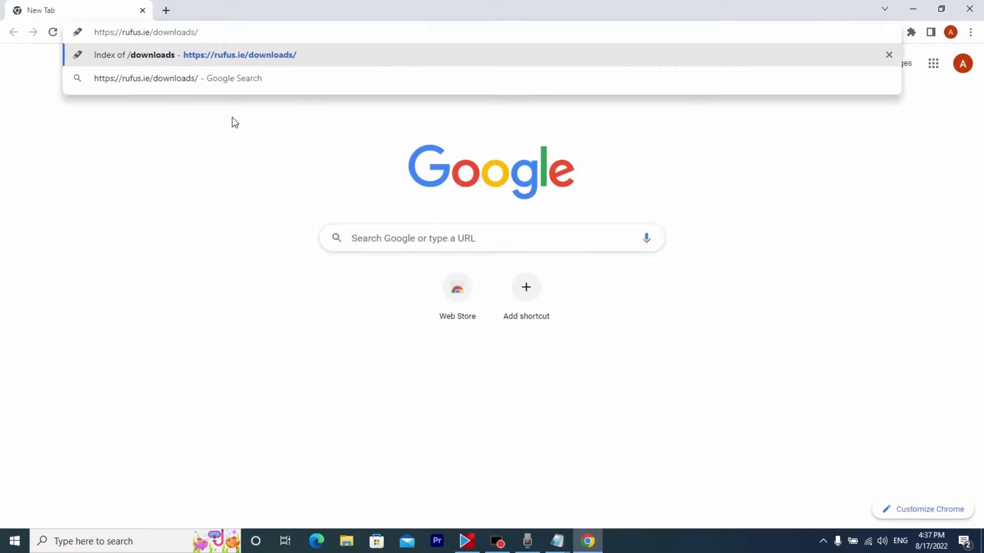
key("Return")
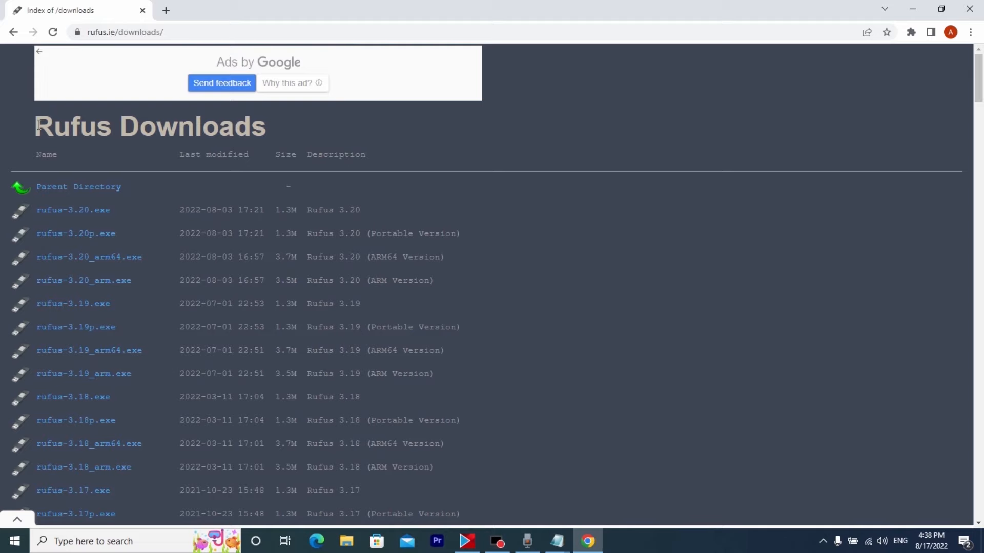
Download the portable version rufus-3.18p.exe from the Rufus downloads list, dismissing the ad
scroll(39, 126, "down", 1)
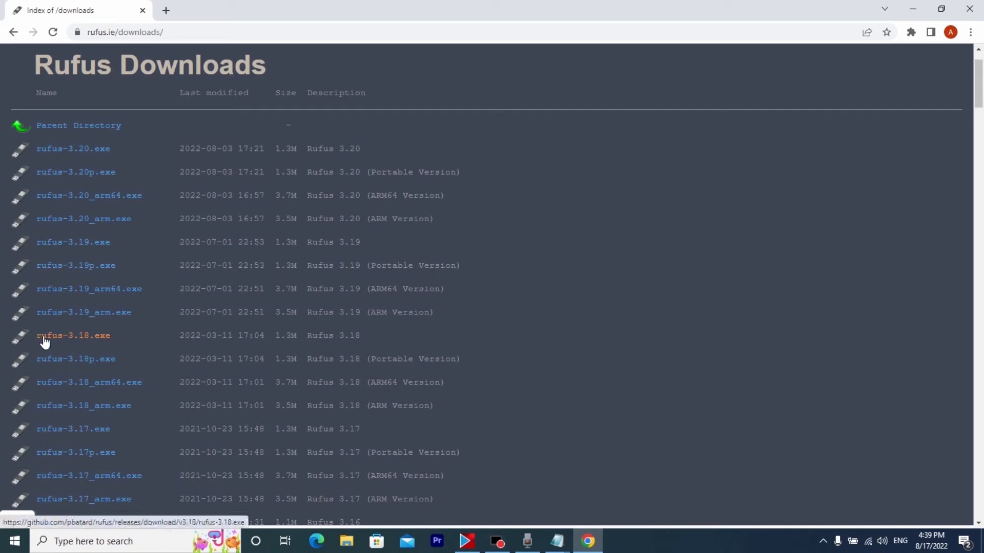
left_click(100, 358)
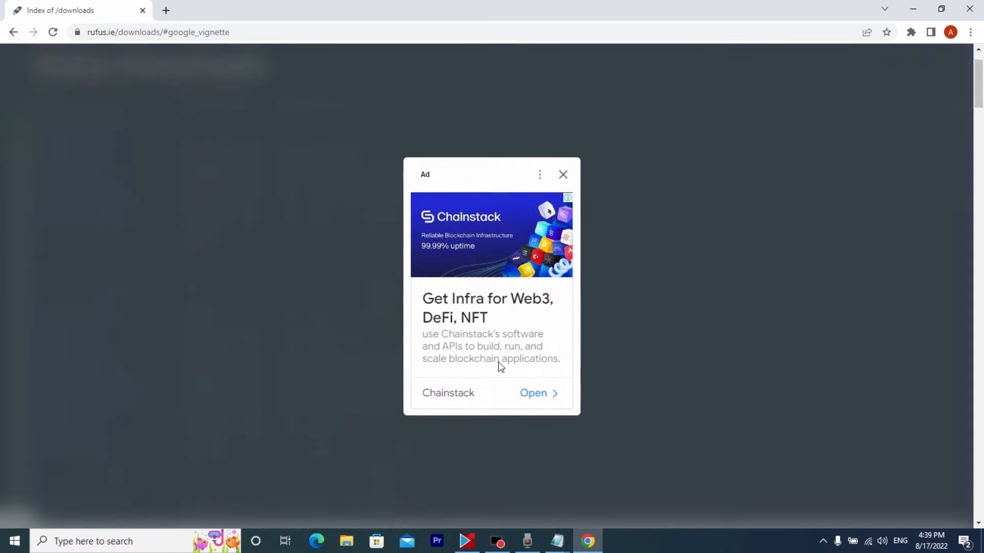
left_click(562, 175)
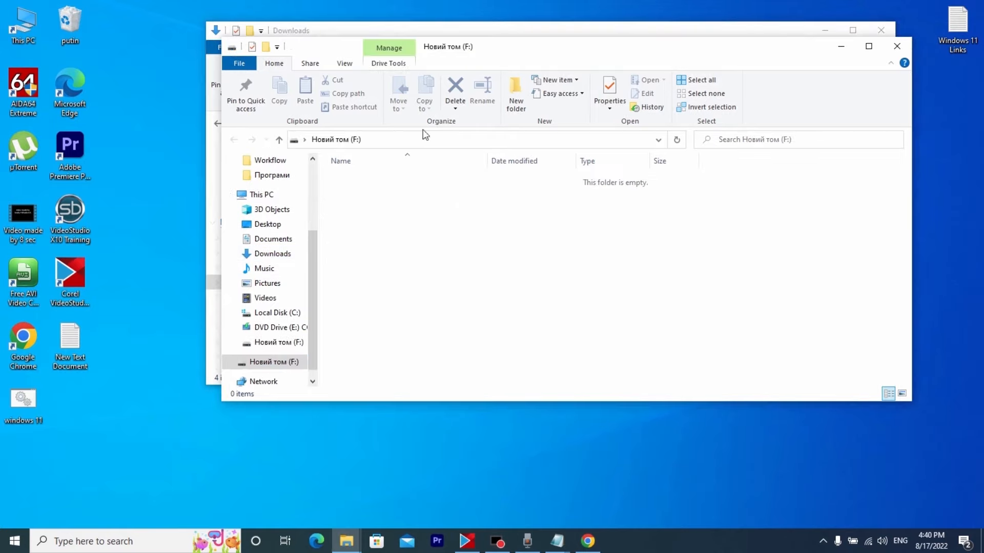
Minimize the F: drive window, launch rufus-3.18p from the Downloads folder and decline online update checks
left_click(840, 46)
left_click(336, 182)
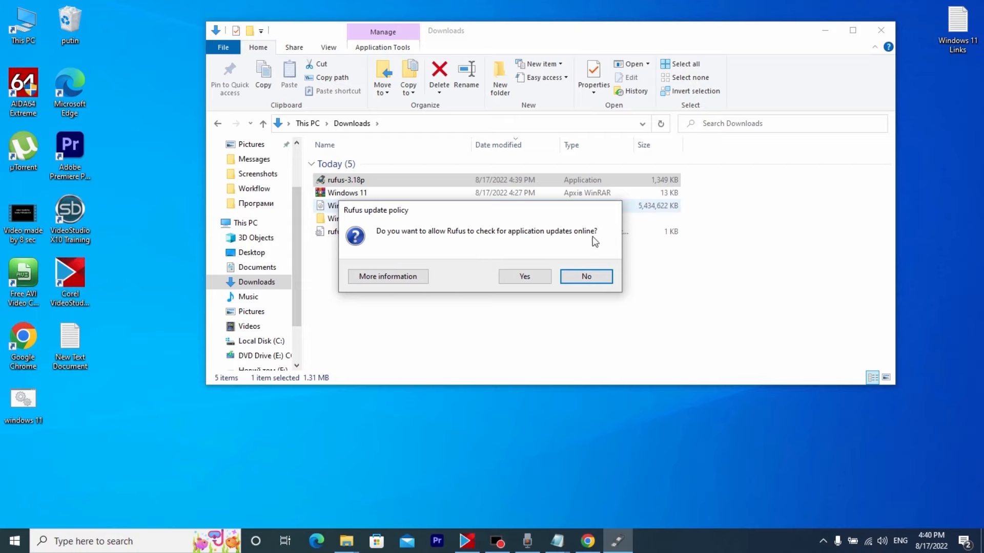
left_click(597, 277)
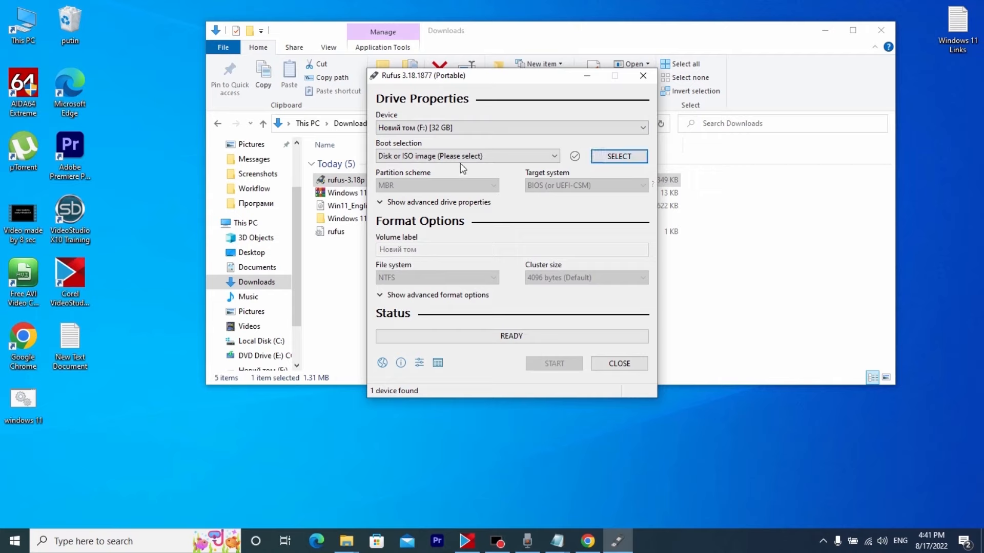
Load the Win11_English_x64v1 disc image from Downloads as the boot selection in Rufus
left_click(614, 158)
left_click(529, 190)
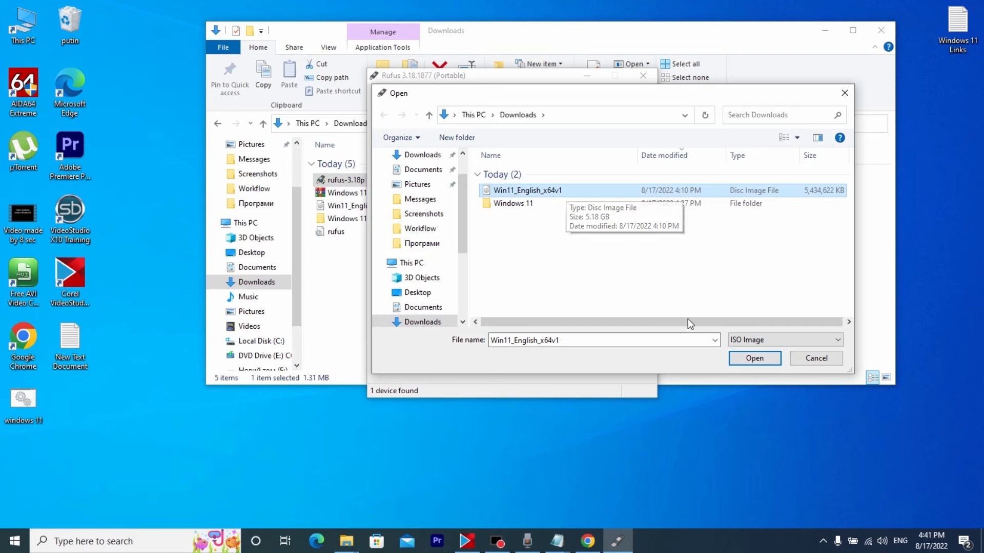
left_click(755, 358)
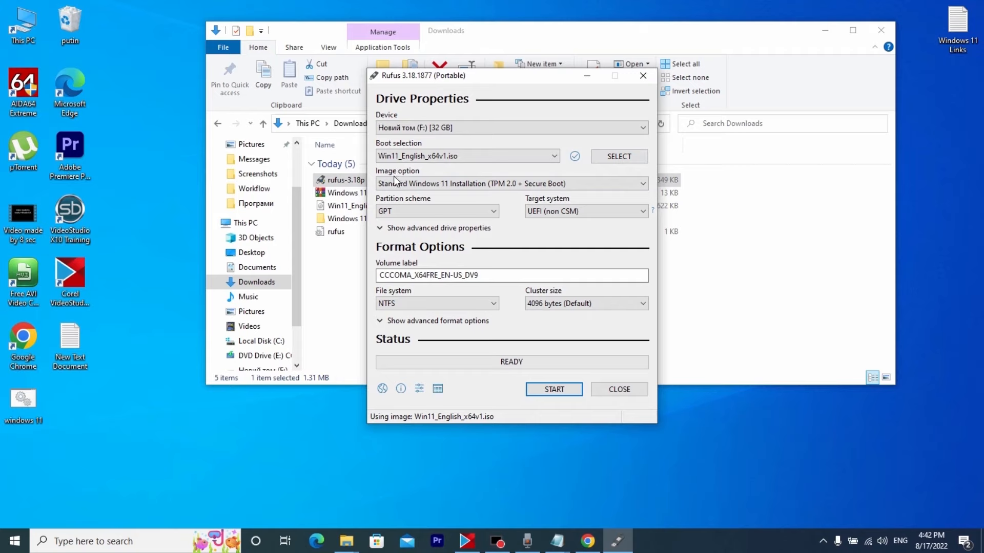
Set the image option to Extended Windows 11 Installation (no TPM / no Secure Boot), with GPT partition scheme and UEFI (non CSM) target system
left_click(593, 183)
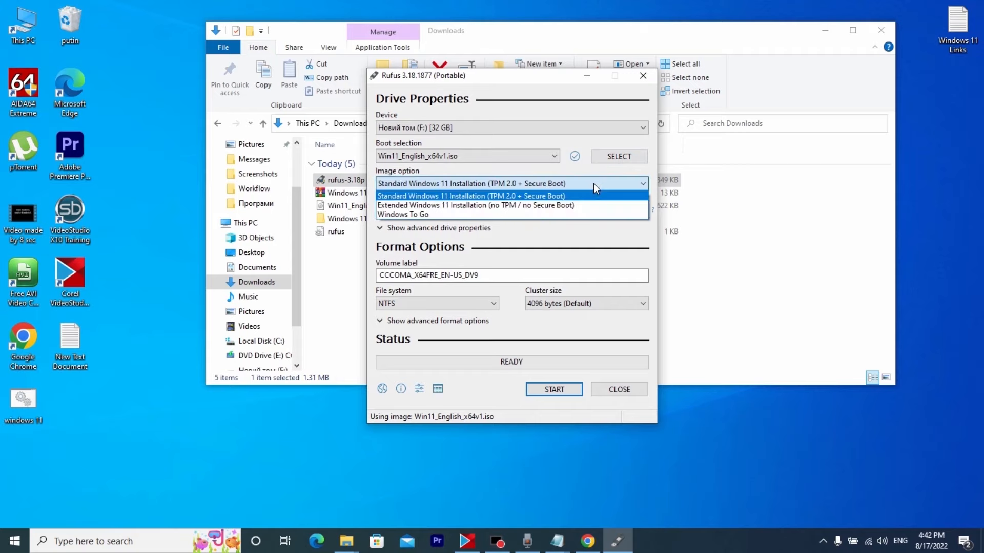
left_click(573, 206)
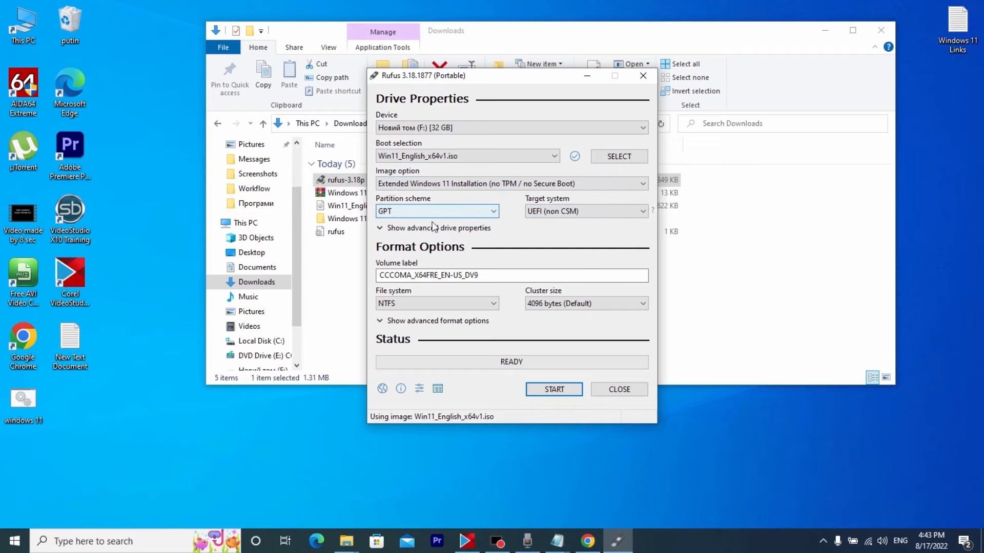
left_click(407, 208)
left_click(398, 232)
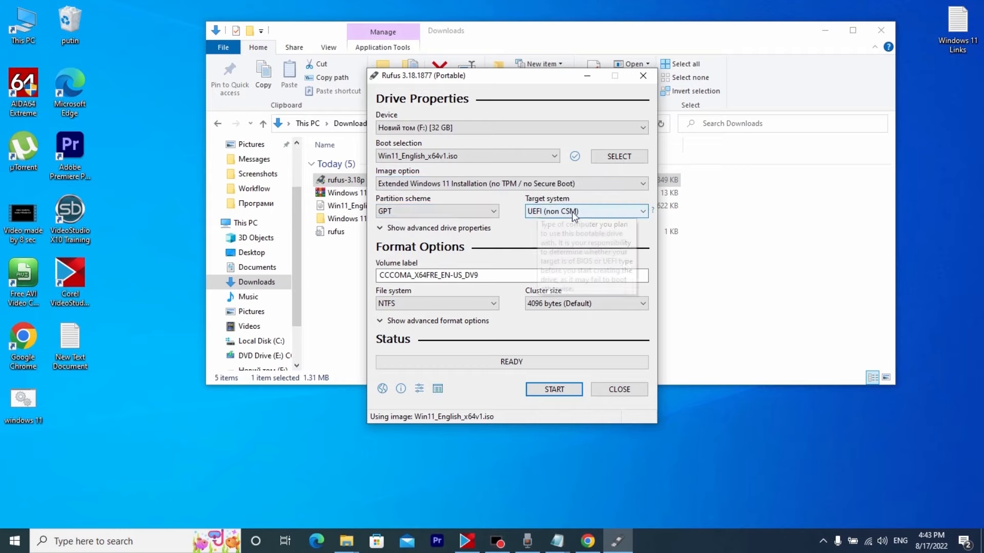
left_click(606, 210)
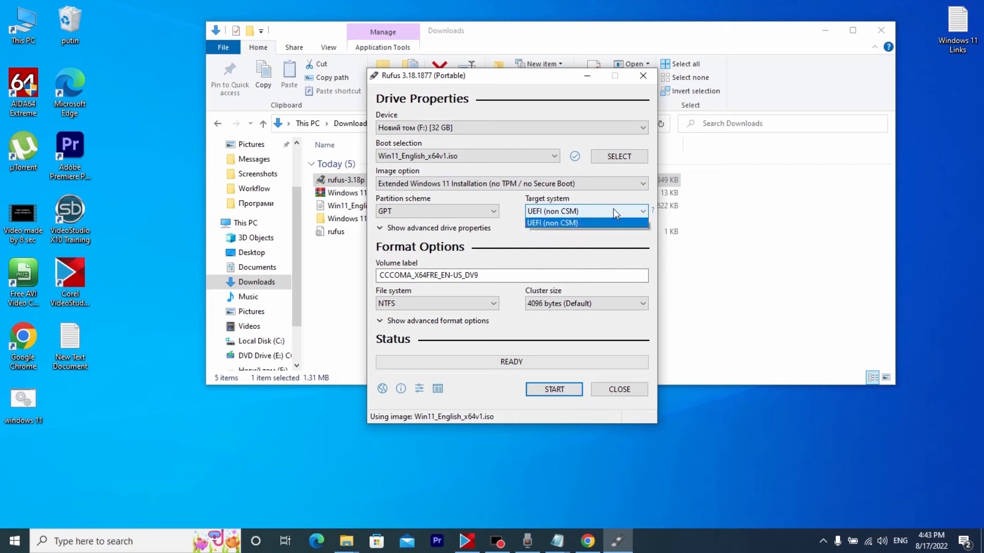
left_click(546, 221)
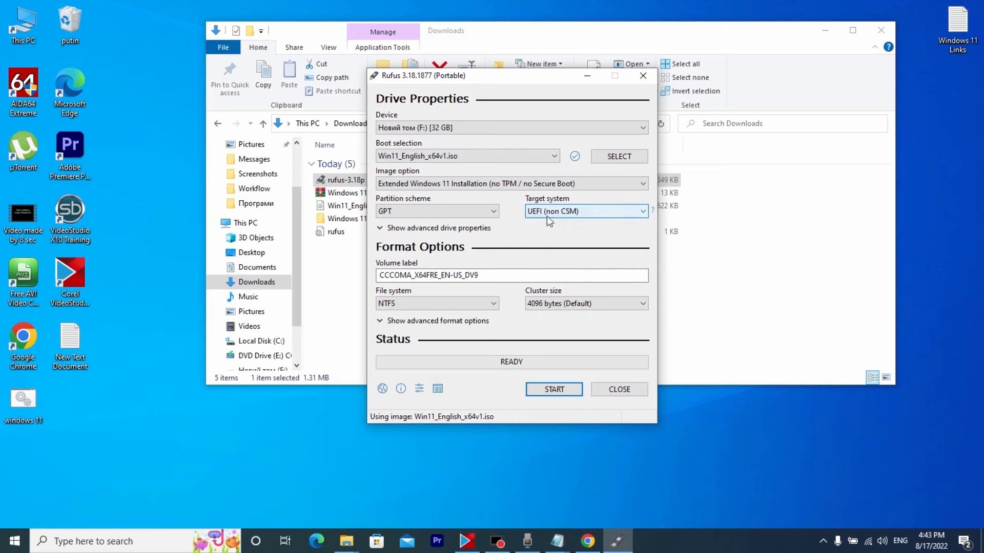
Write the Windows 11 image to the F: USB drive, accepting the data erasure, and safely eject the SanDisk 3.2Gen1 drive
left_click(554, 391)
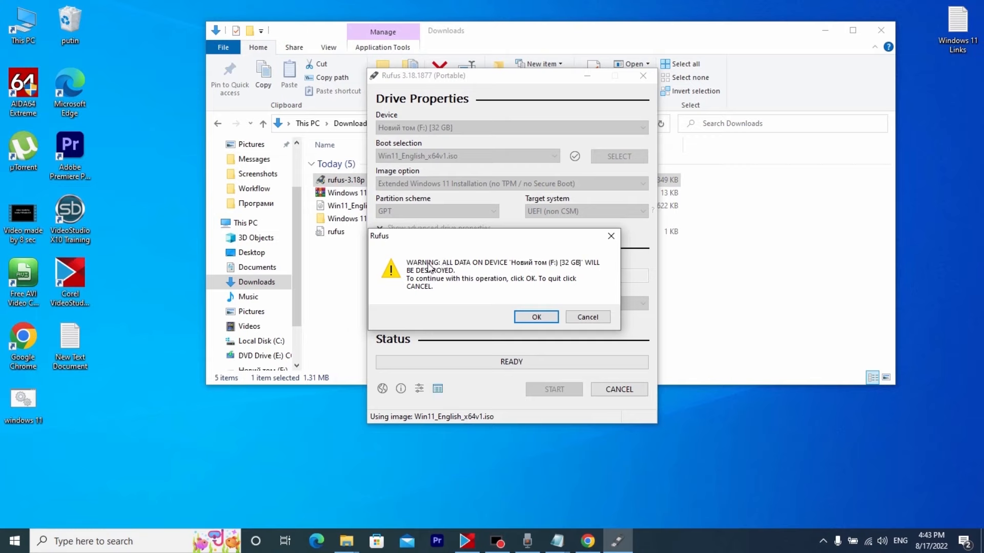
left_click(537, 317)
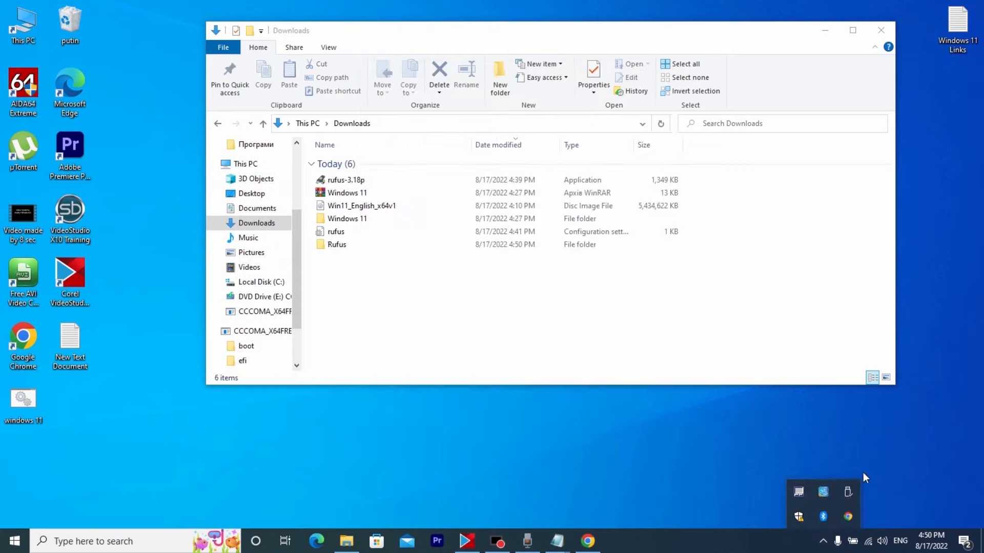
left_click(852, 492)
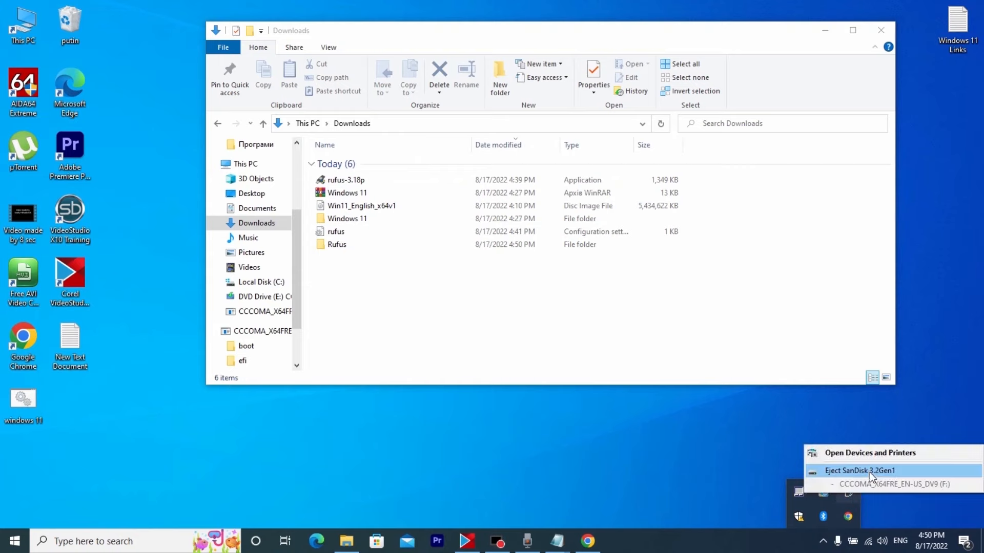
left_click(868, 470)
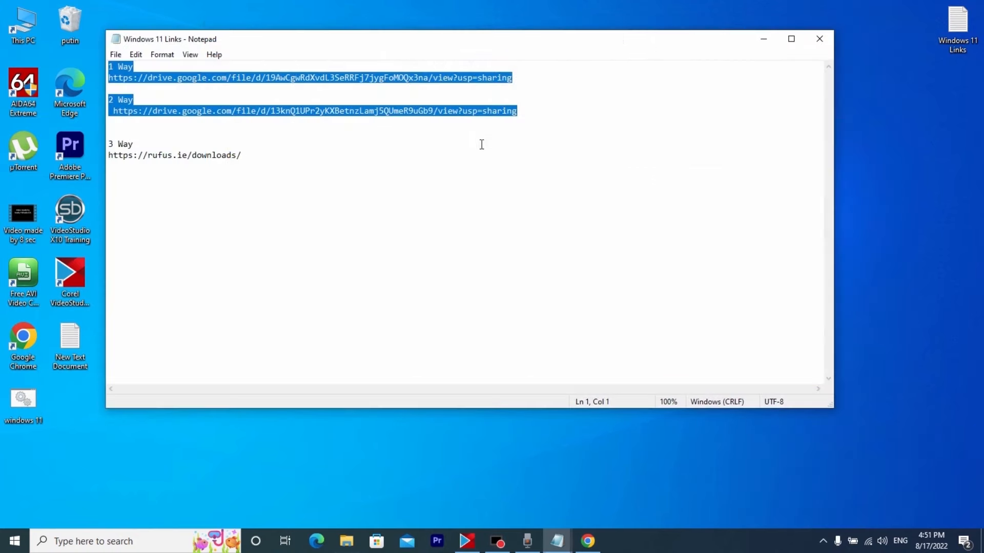
Highlight the "1 Way" and "2 Way" links and the "3 Way" link in the Windows 11 Links file to review them
left_click(523, 109)
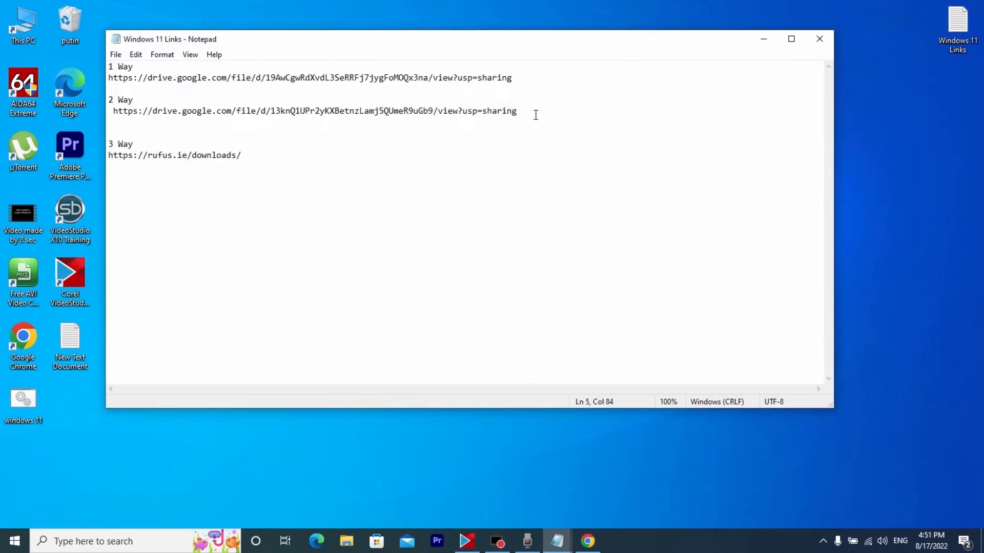
key("ctrl+shift+Home")
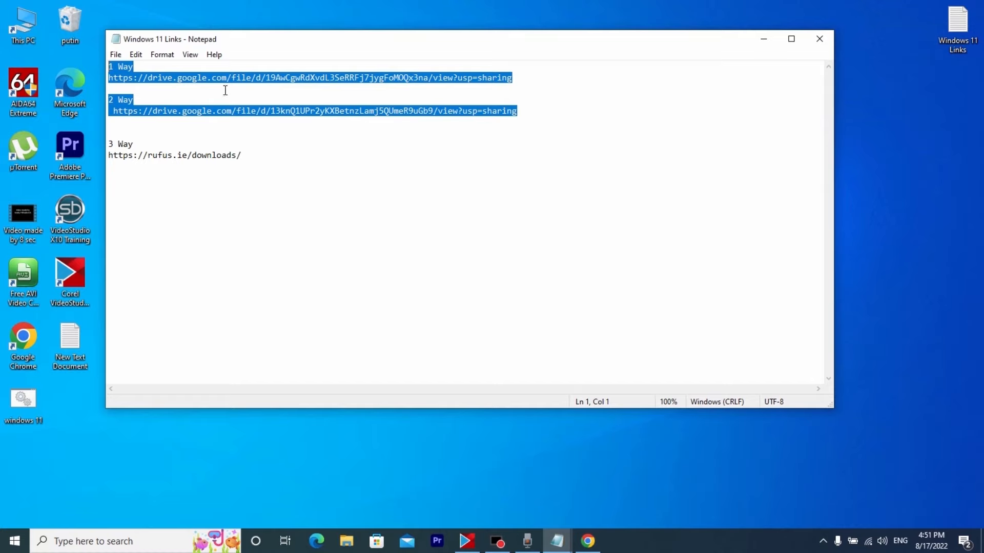
left_click_drag(246, 158, 115, 130)
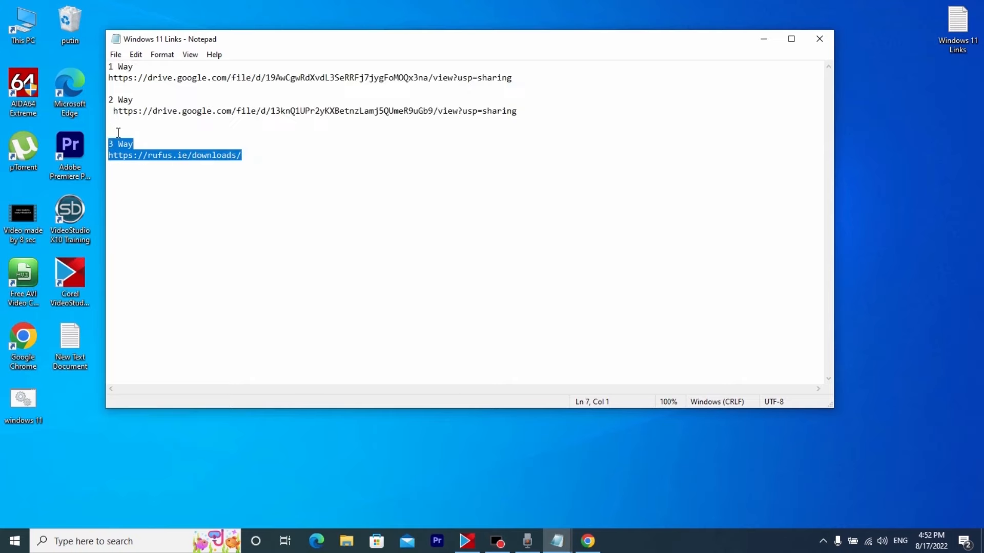